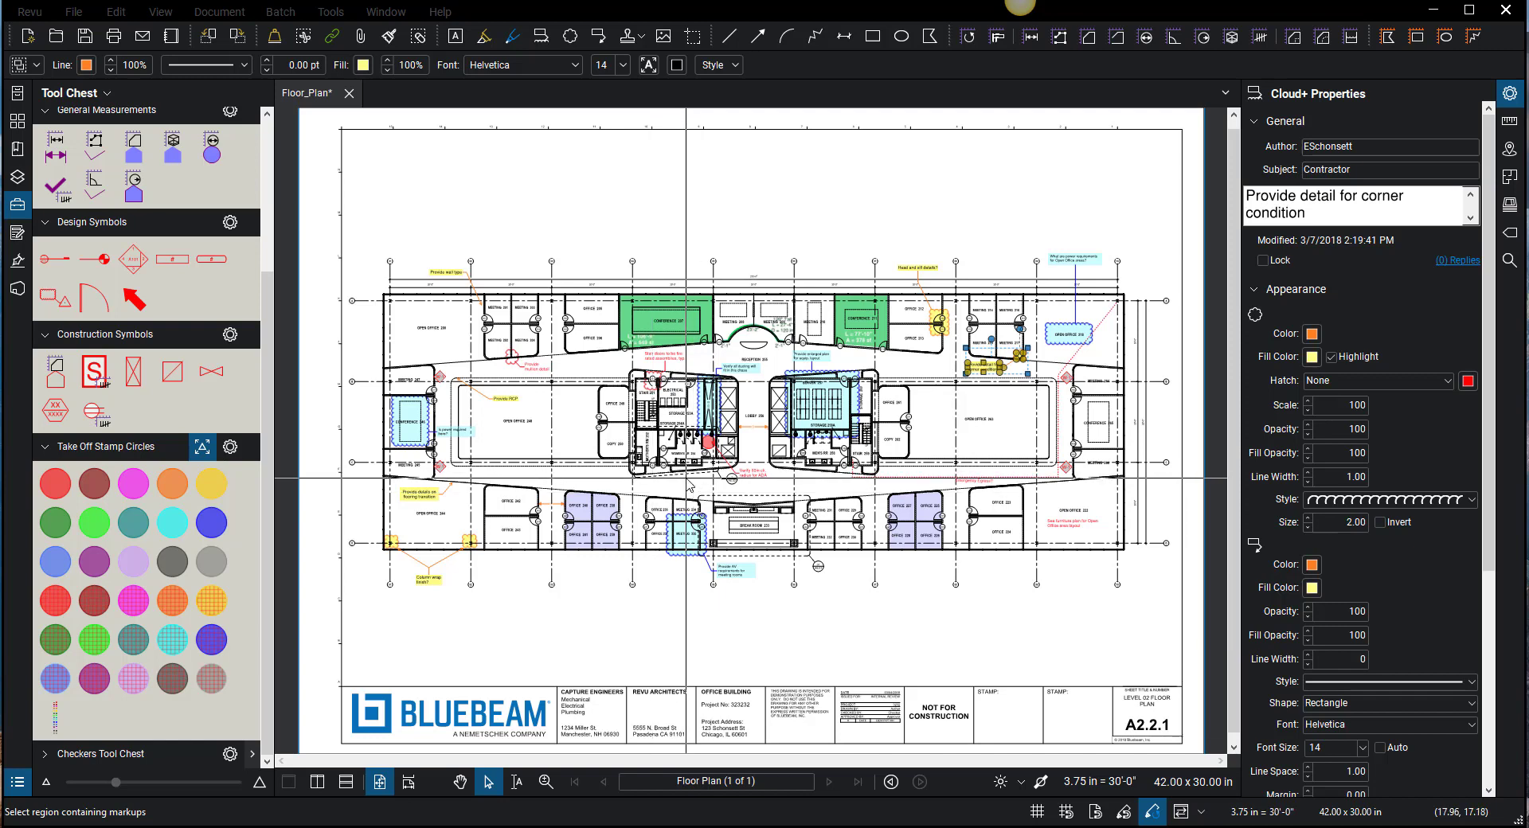
Step: Fit the floor plan to the window width and turn on Snap to Grid and Snap to Content, keeping the grid hidden
scroll(686, 478, down, 1)
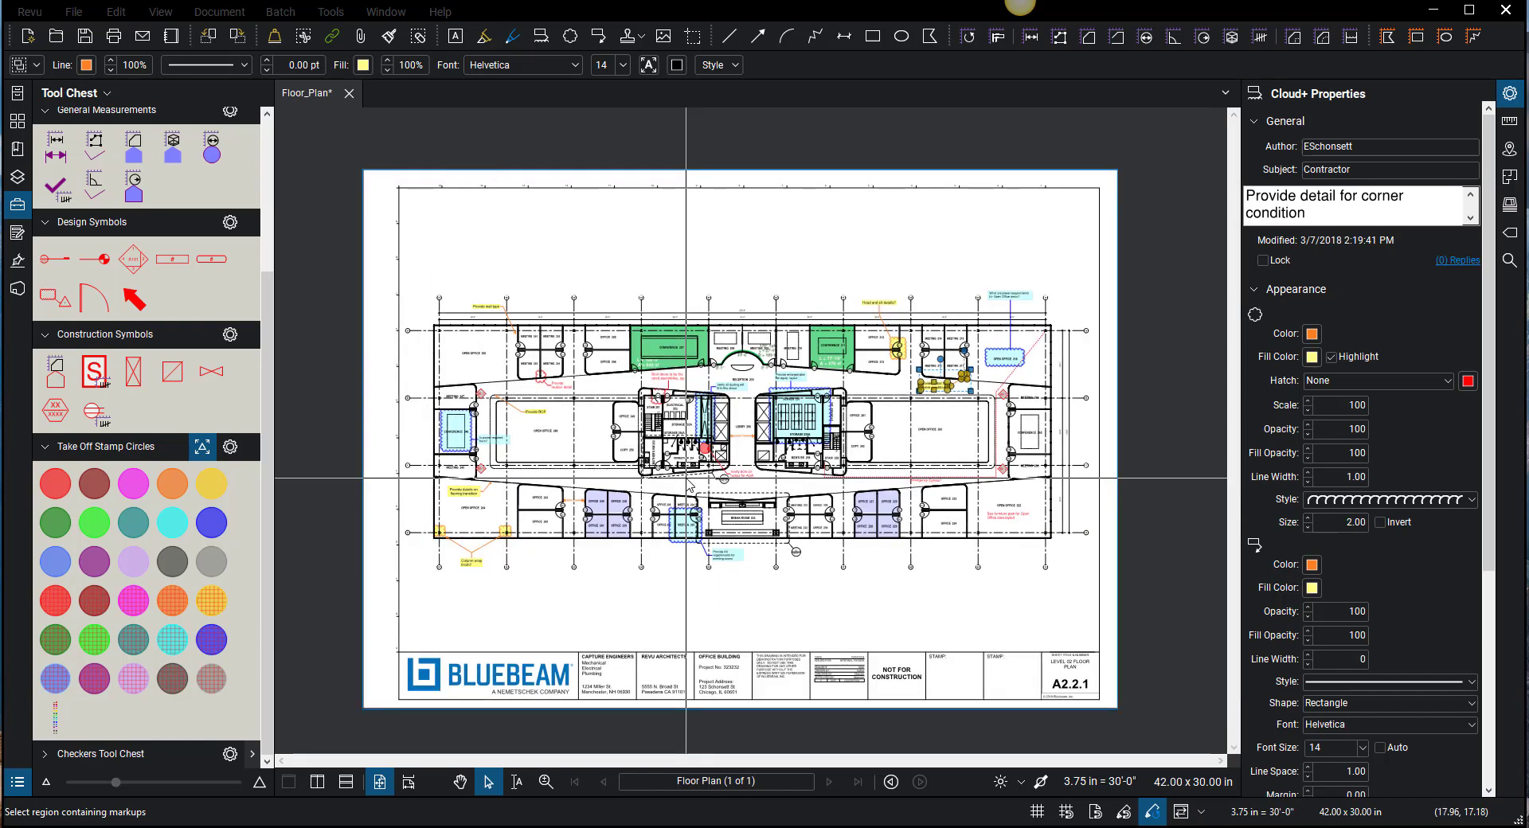
click(379, 782)
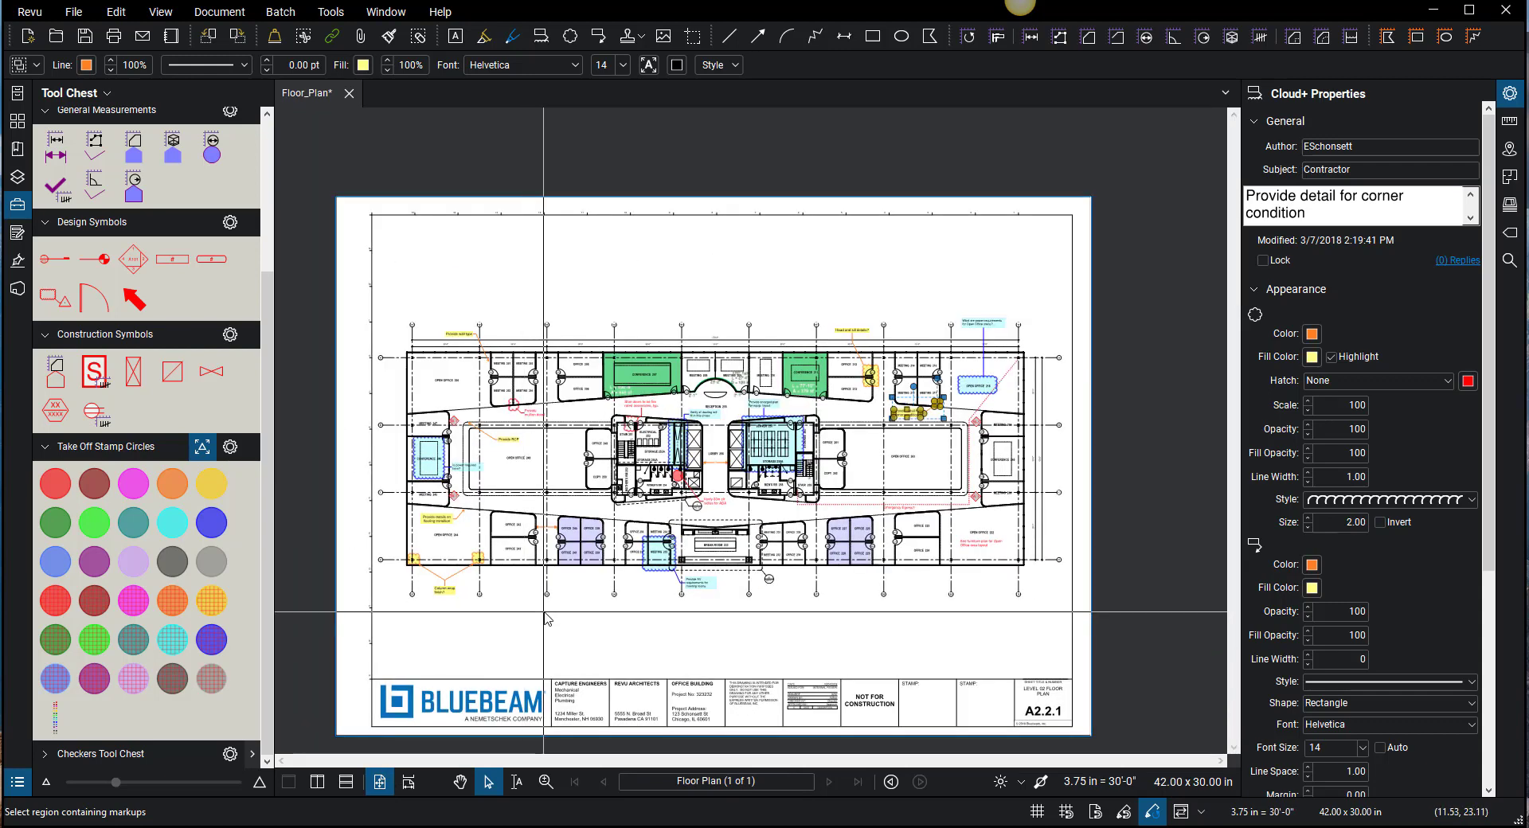
scroll(584, 581, down, 1)
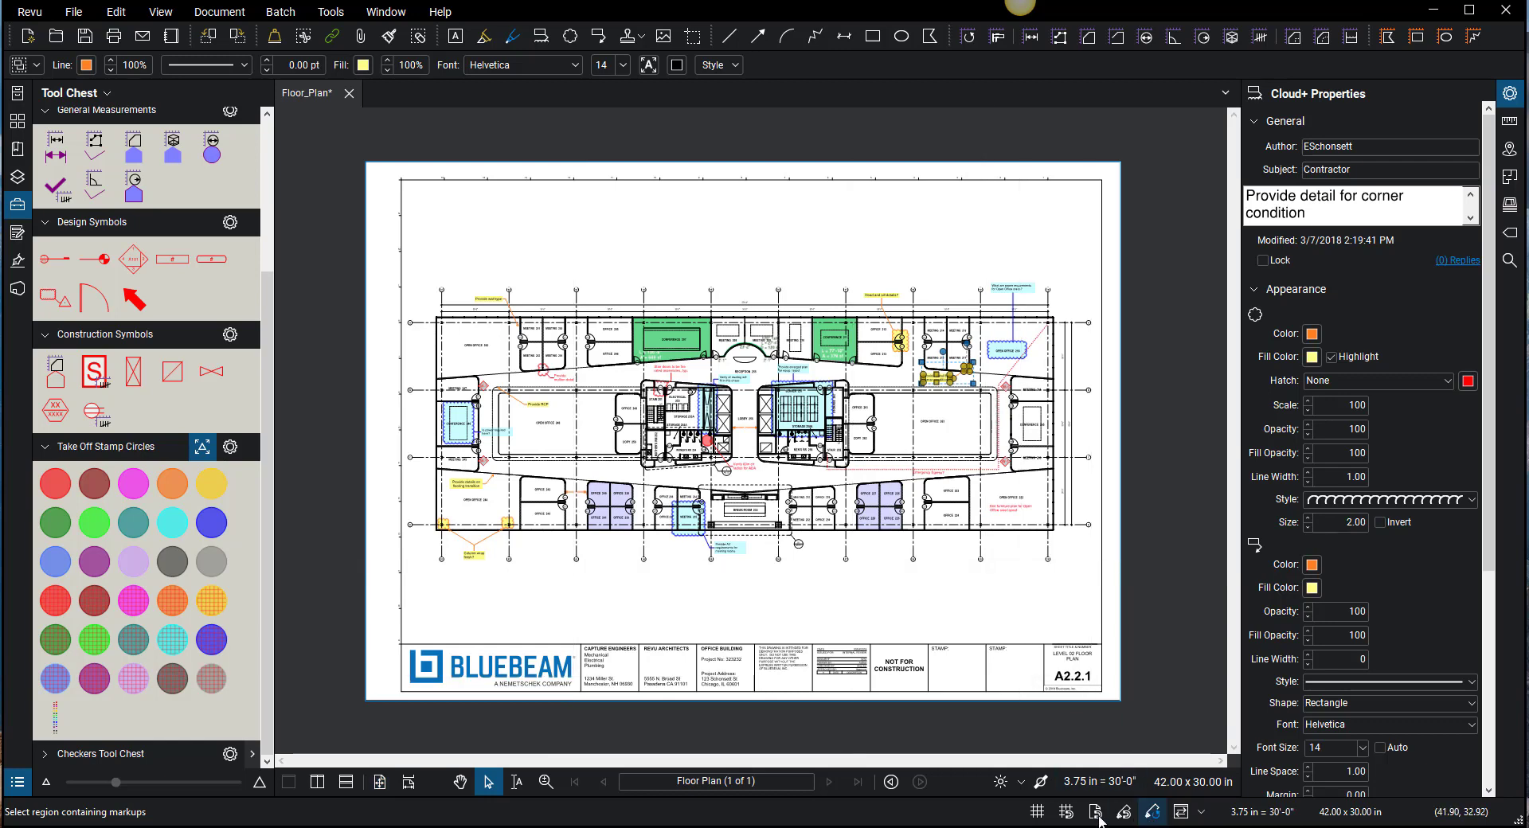
click(1037, 813)
click(1068, 813)
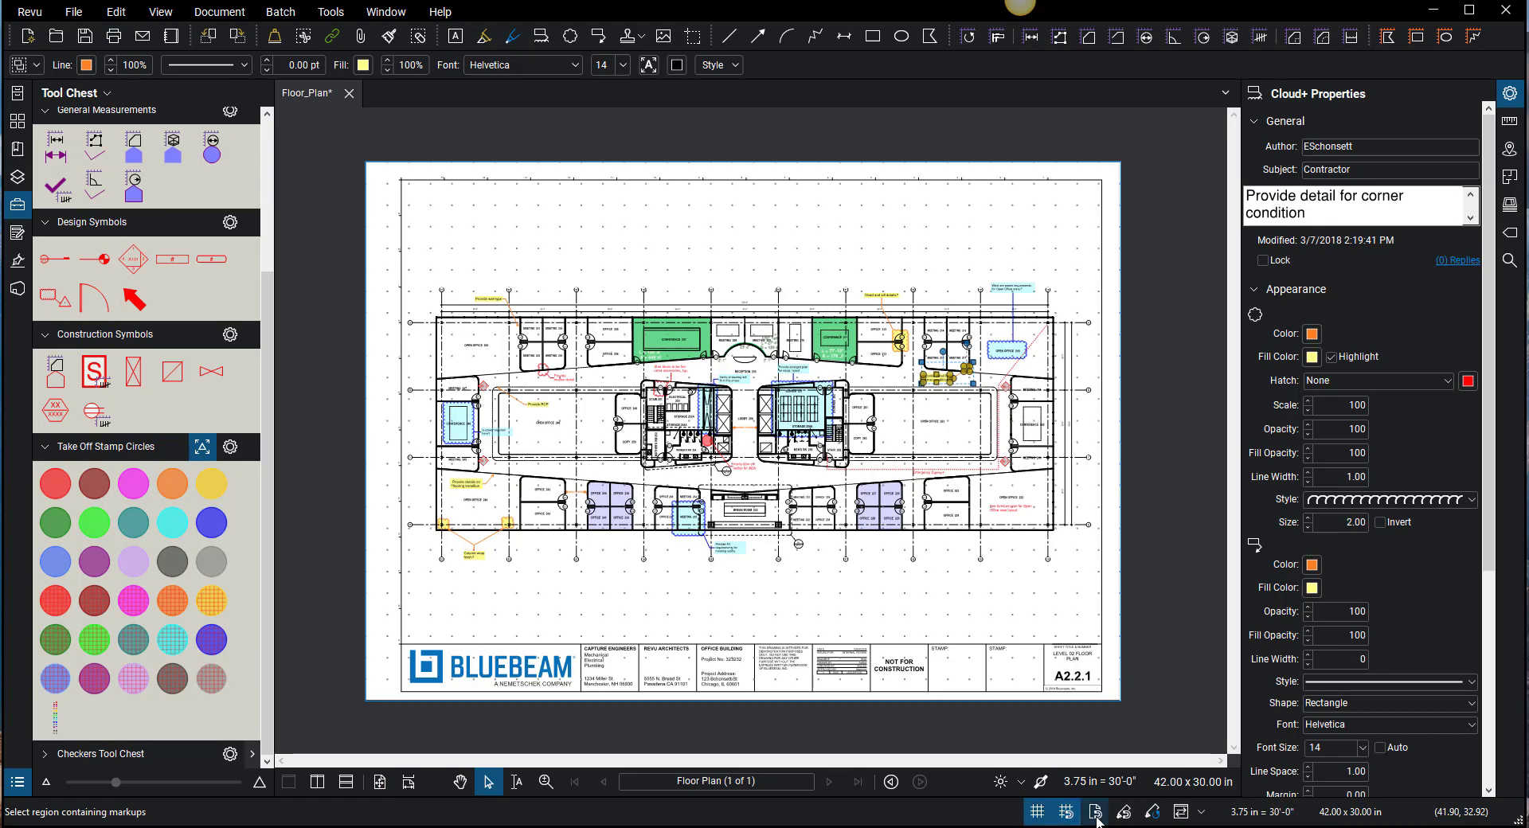
click(1096, 815)
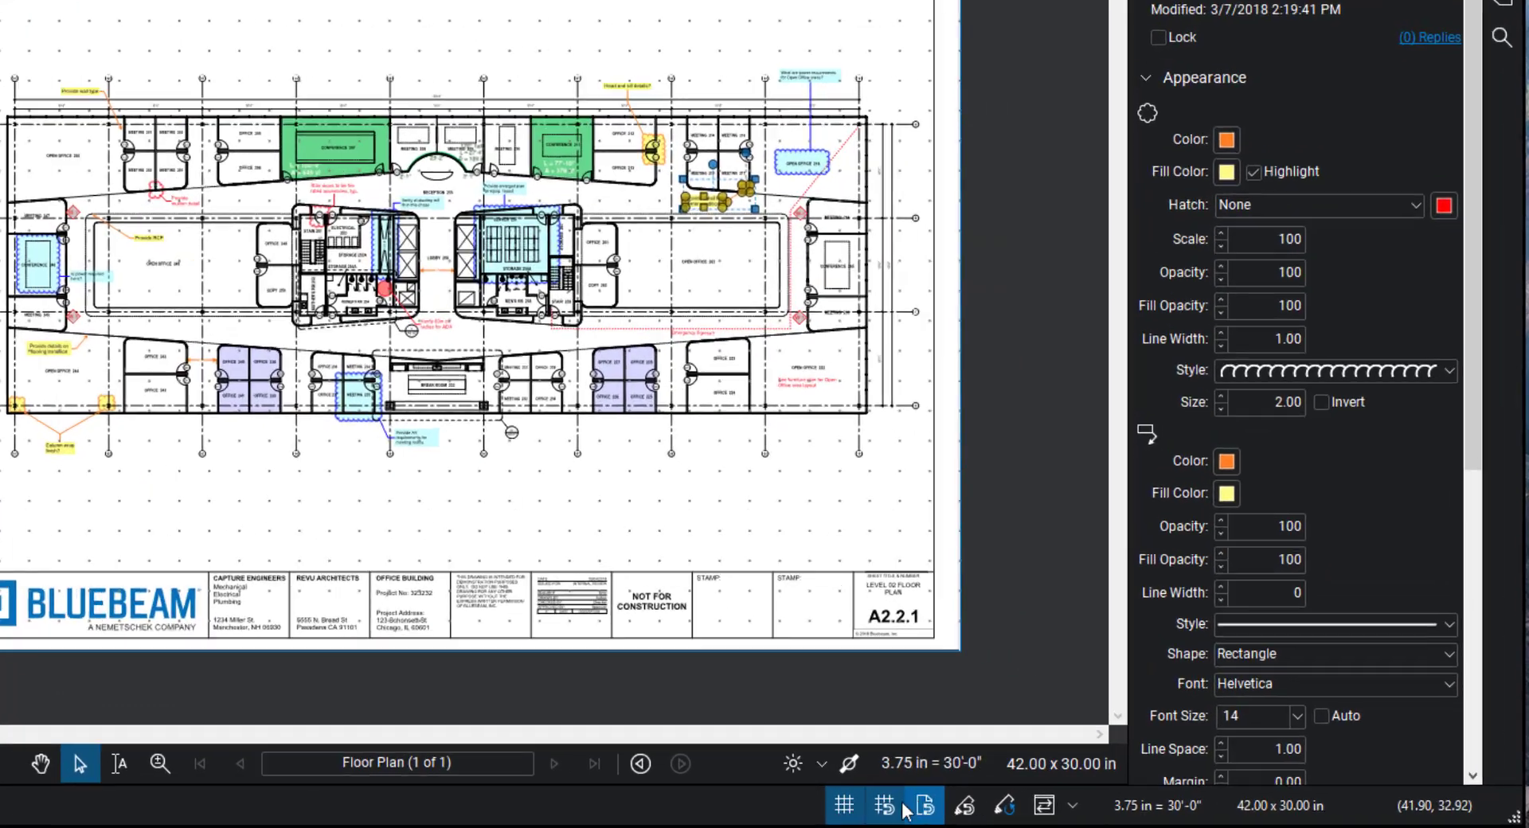
click(1036, 813)
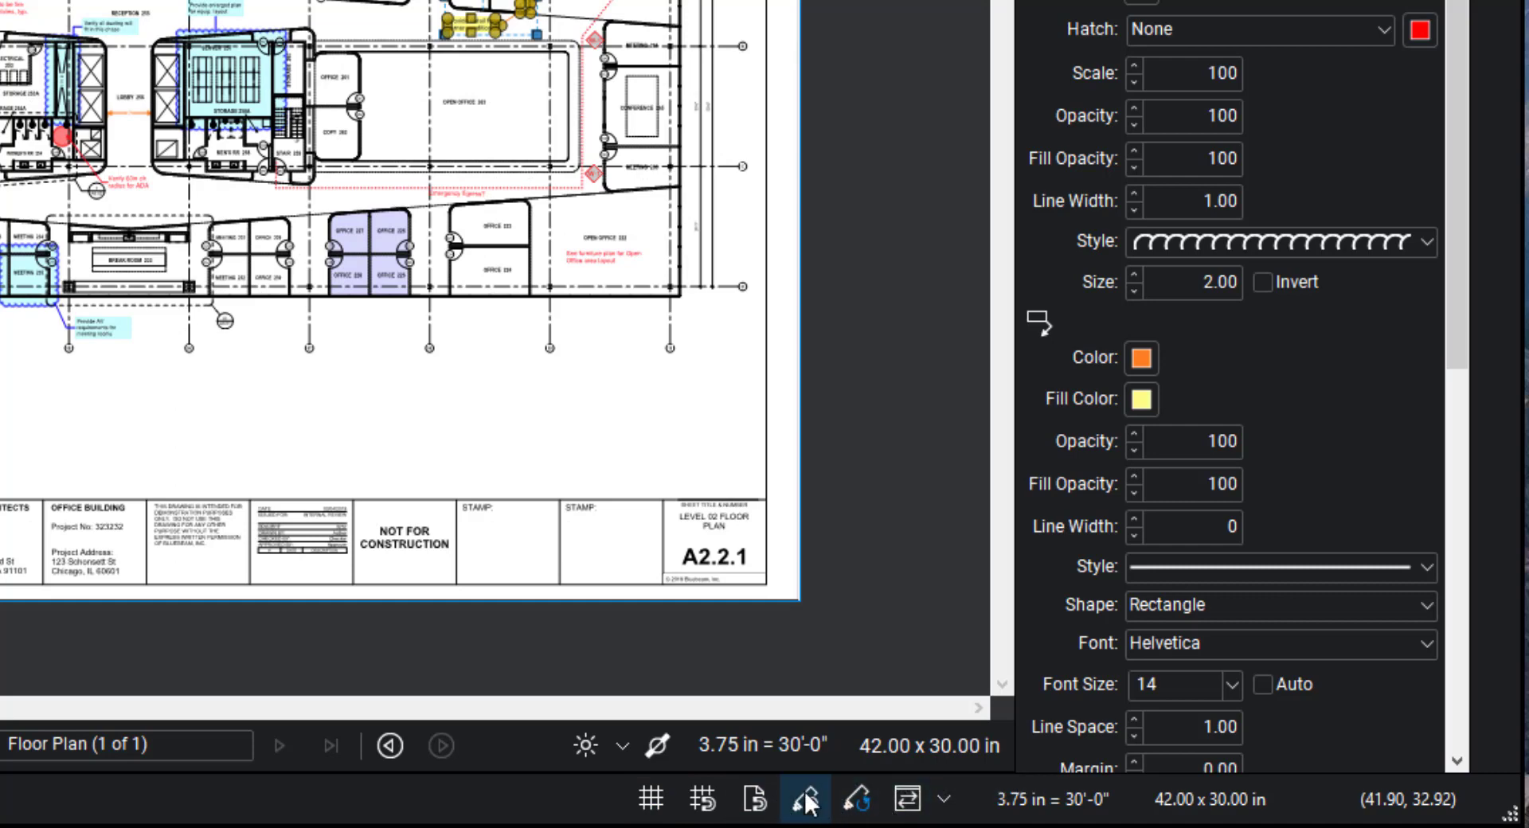
Step: Turn on Reuse so markup tools stay active after placing
click(858, 800)
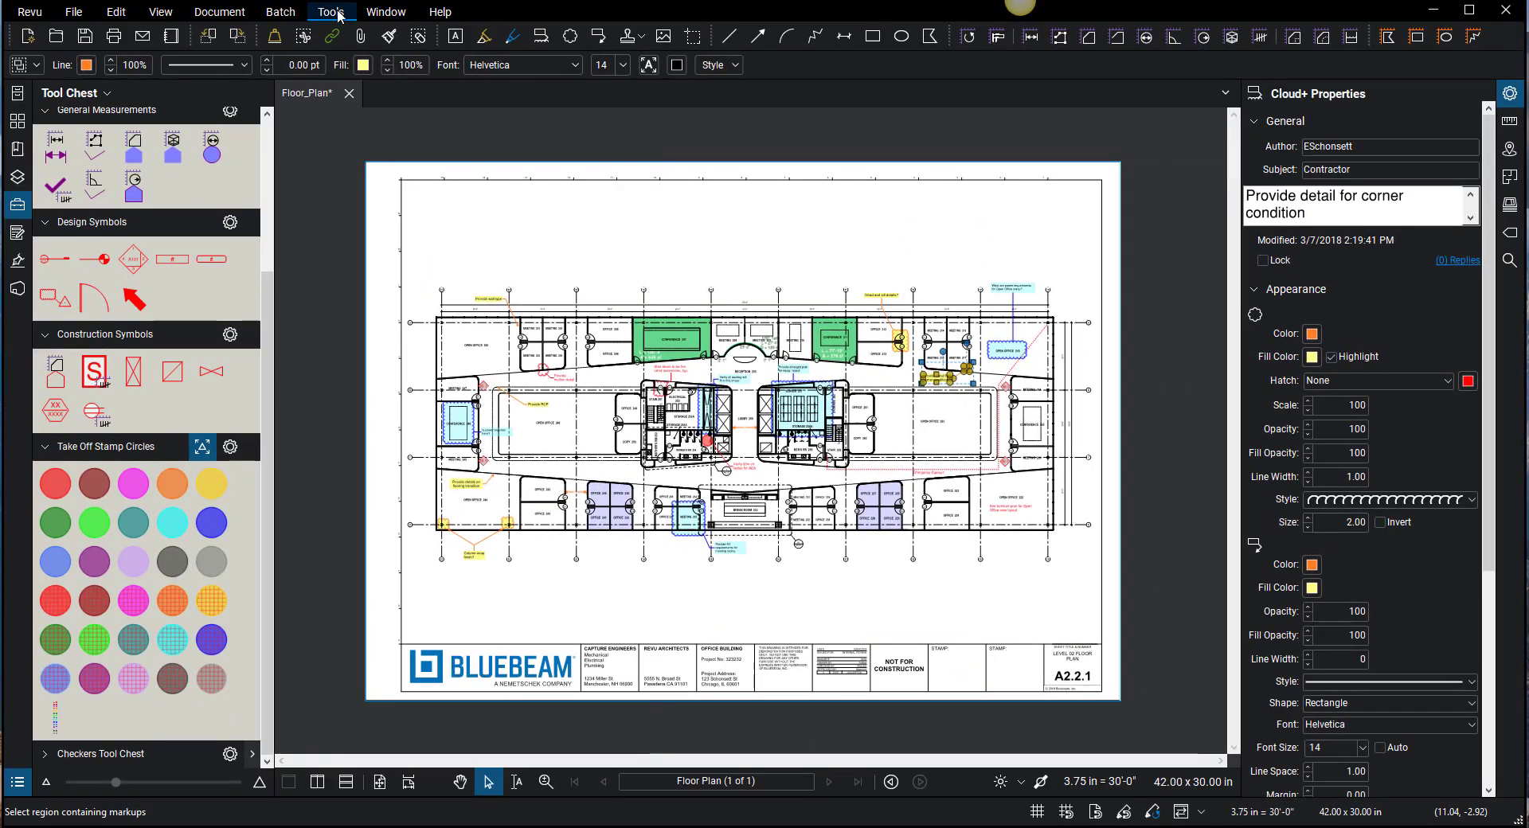
click(338, 14)
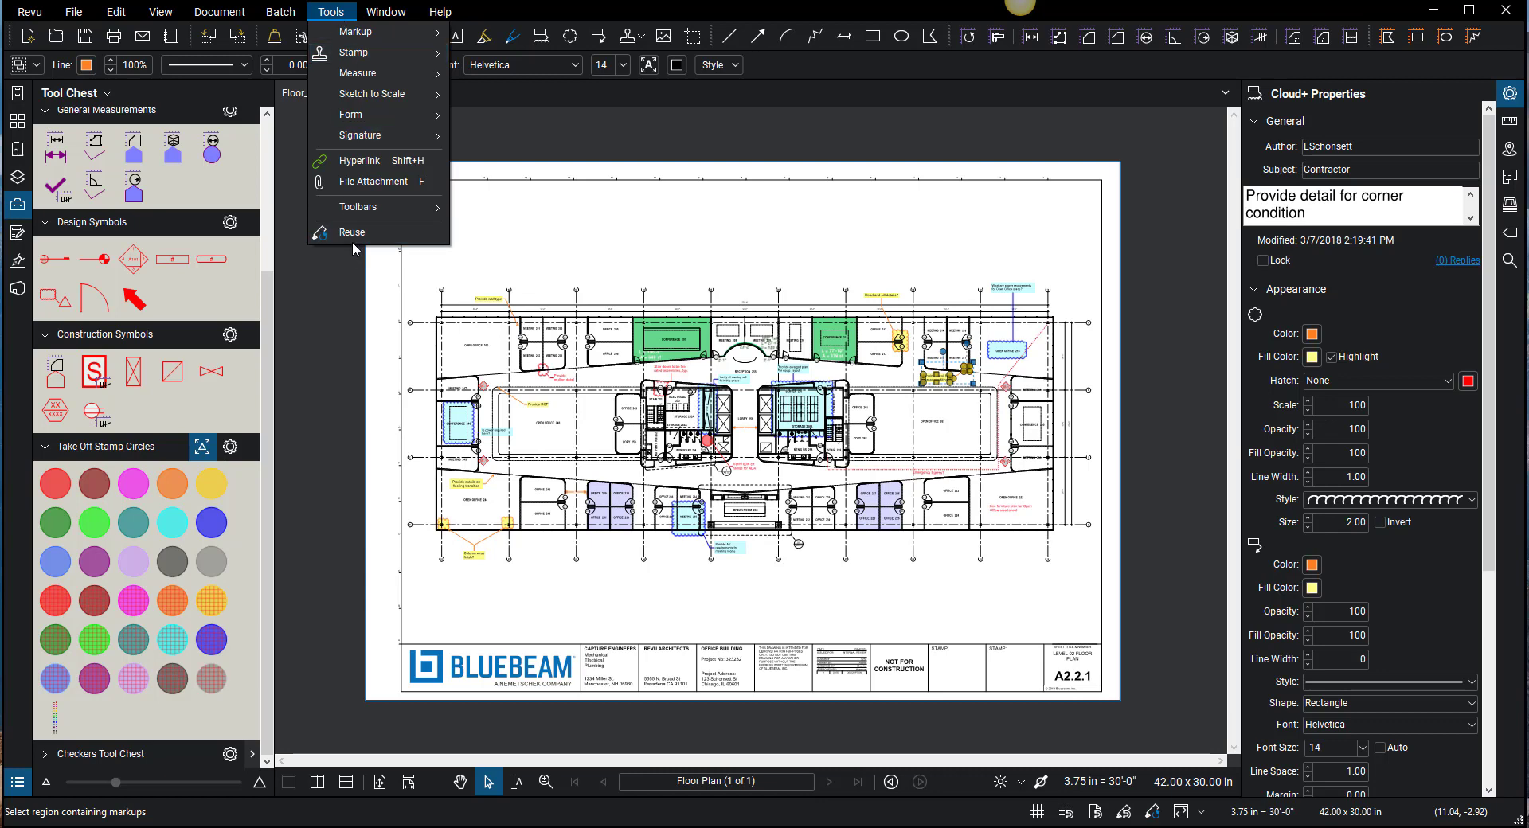
click(402, 390)
Step: Place a cyan take-off stamp circle below the plan near the gridline bubble
click(172, 522)
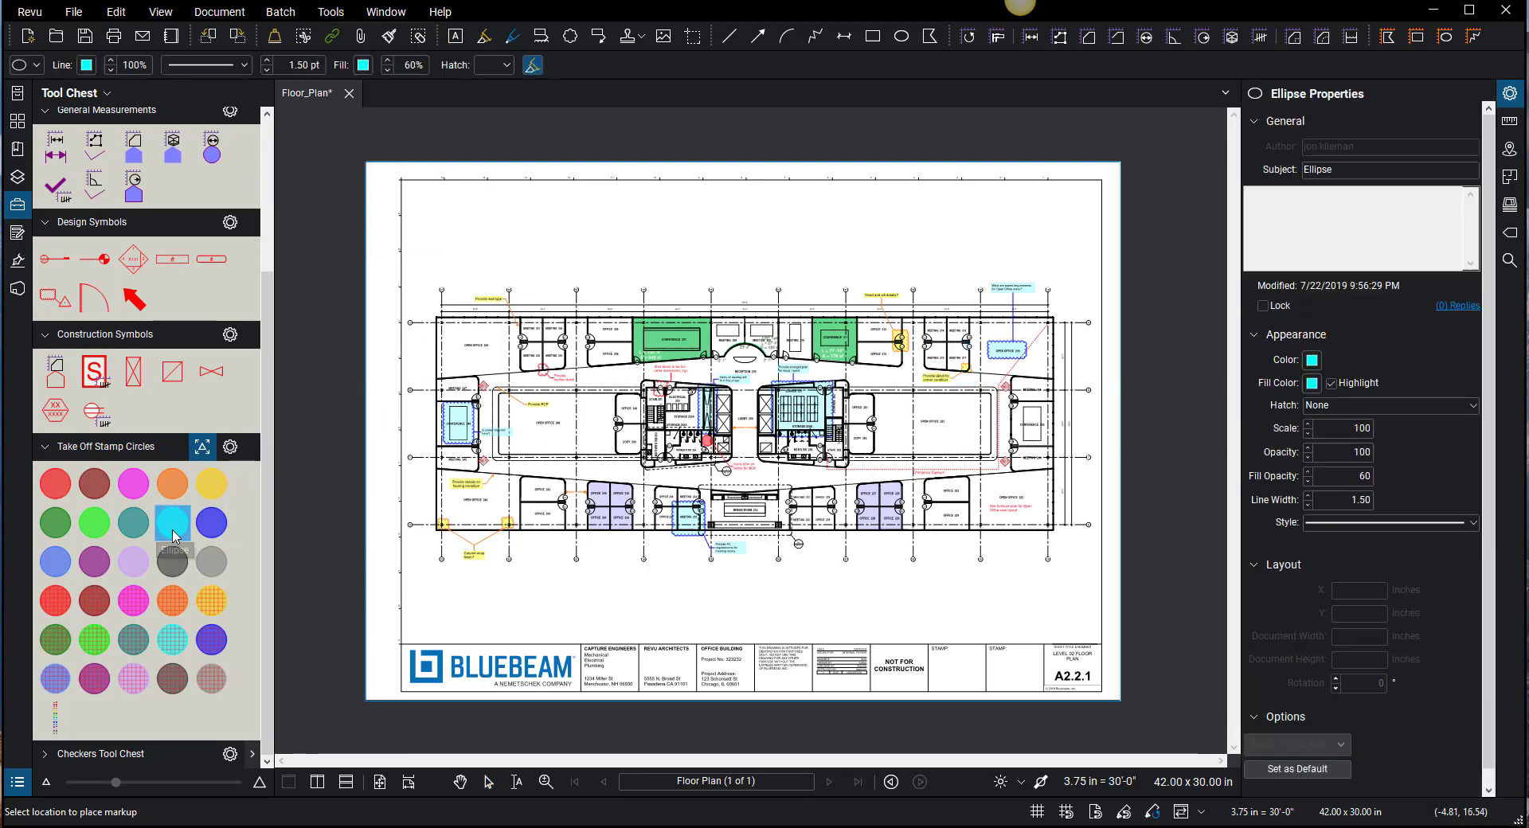
click(529, 555)
scroll(529, 555, up, 3)
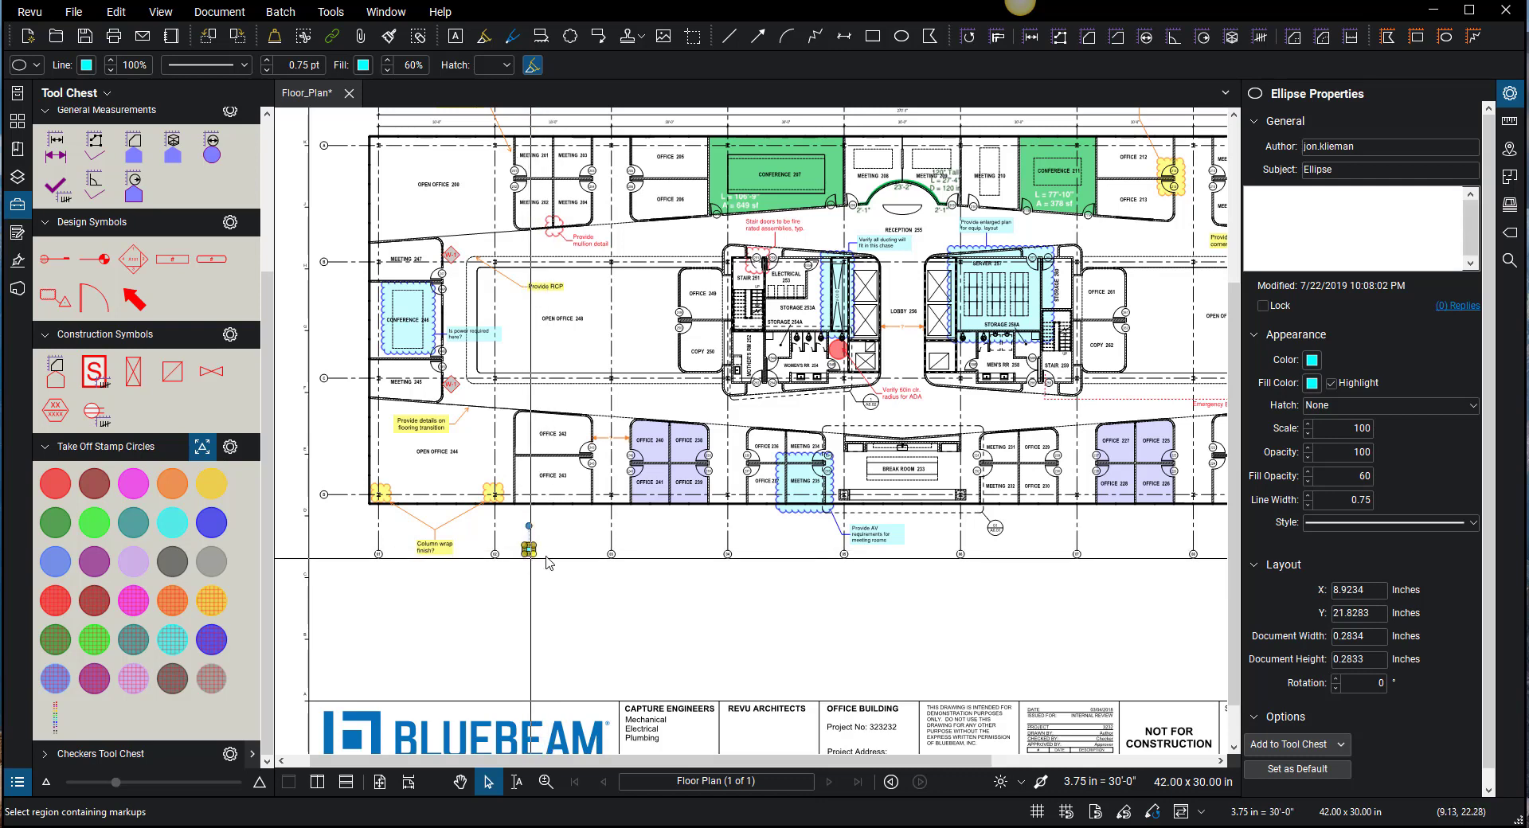
click(381, 783)
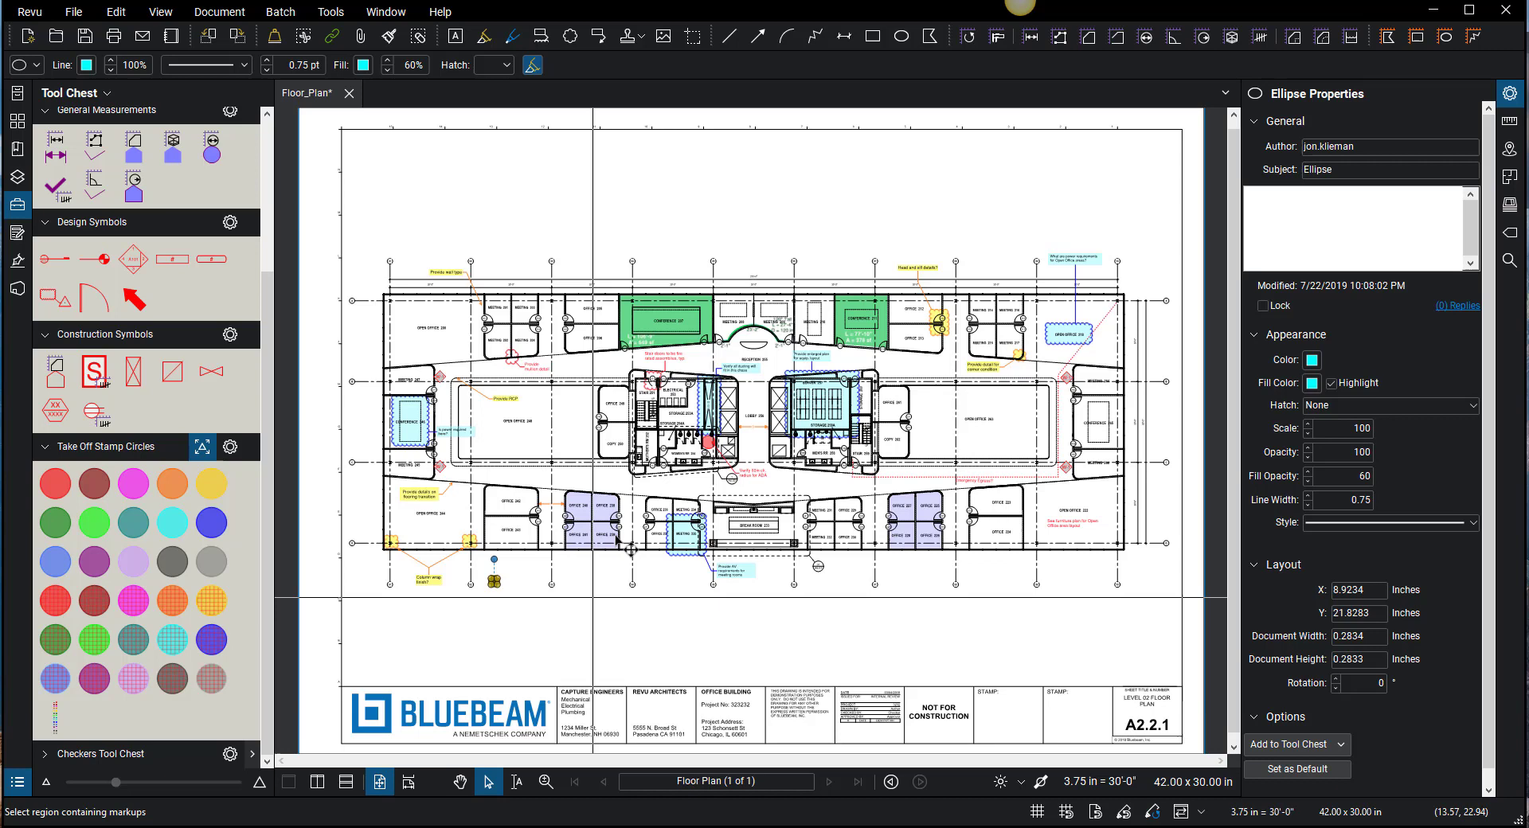
scroll(615, 535, down, 1)
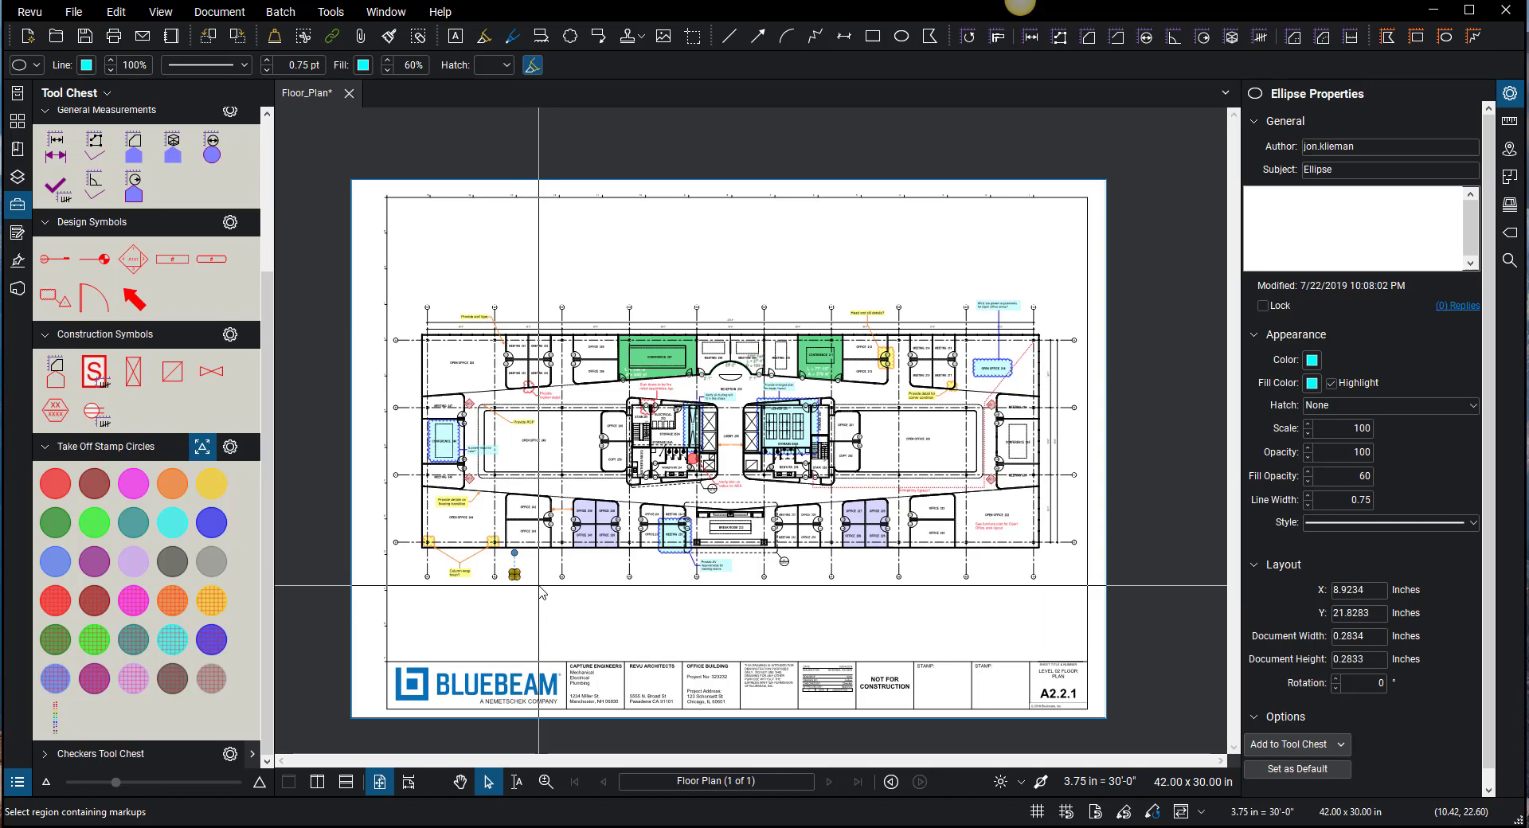
scroll(532, 586, up, 3)
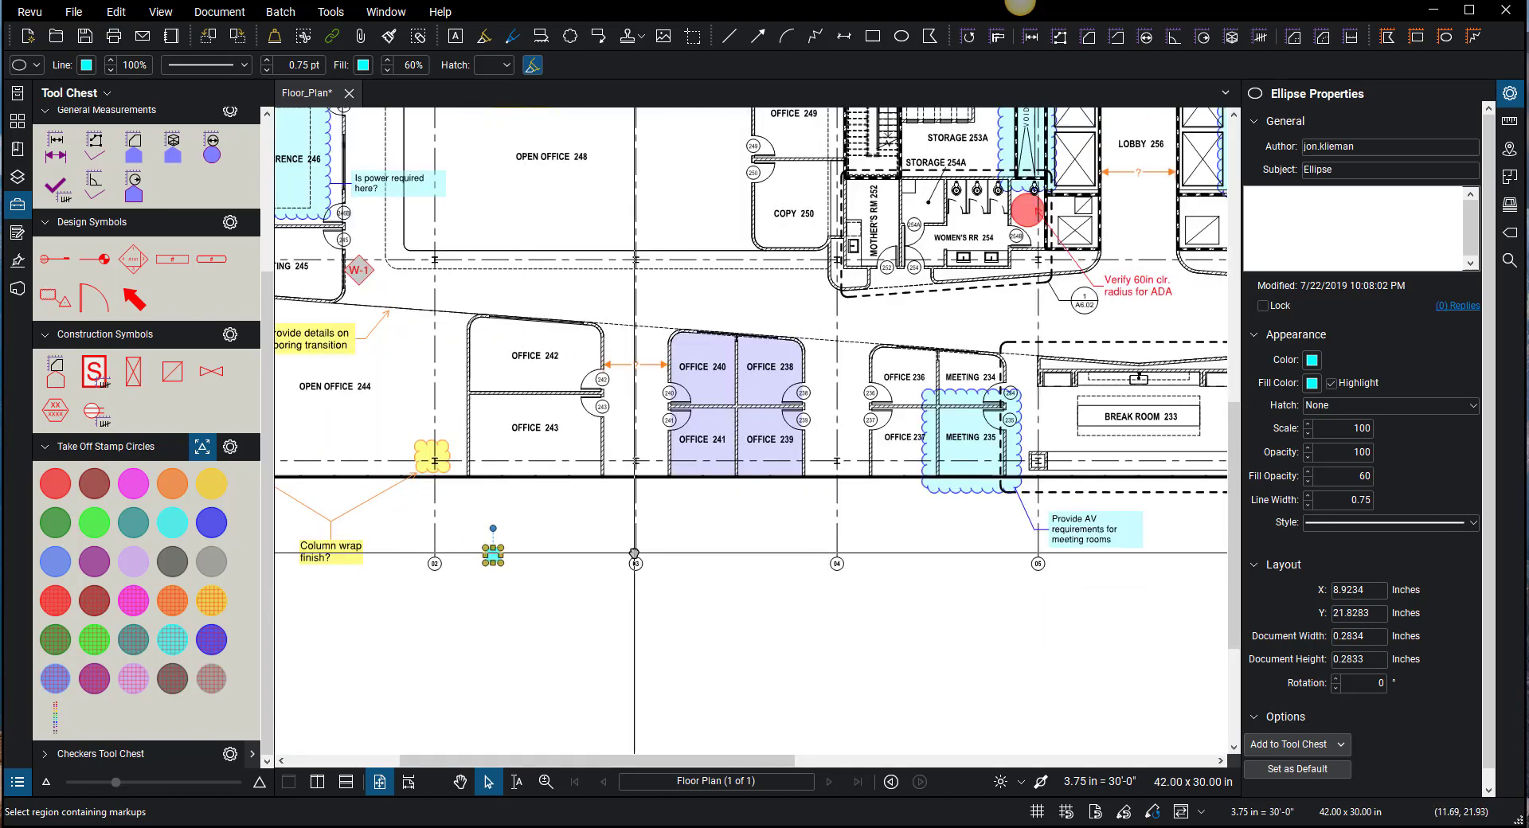
mouse_move(634, 552)
mouse_down()
mouse_move(739, 569)
mouse_move(510, 603)
mouse_up()
mouse_move(853, 579)
mouse_down()
mouse_move(678, 607)
mouse_move(963, 593)
mouse_up()
drag(630, 630, 728, 550)
key(ctrl+0)
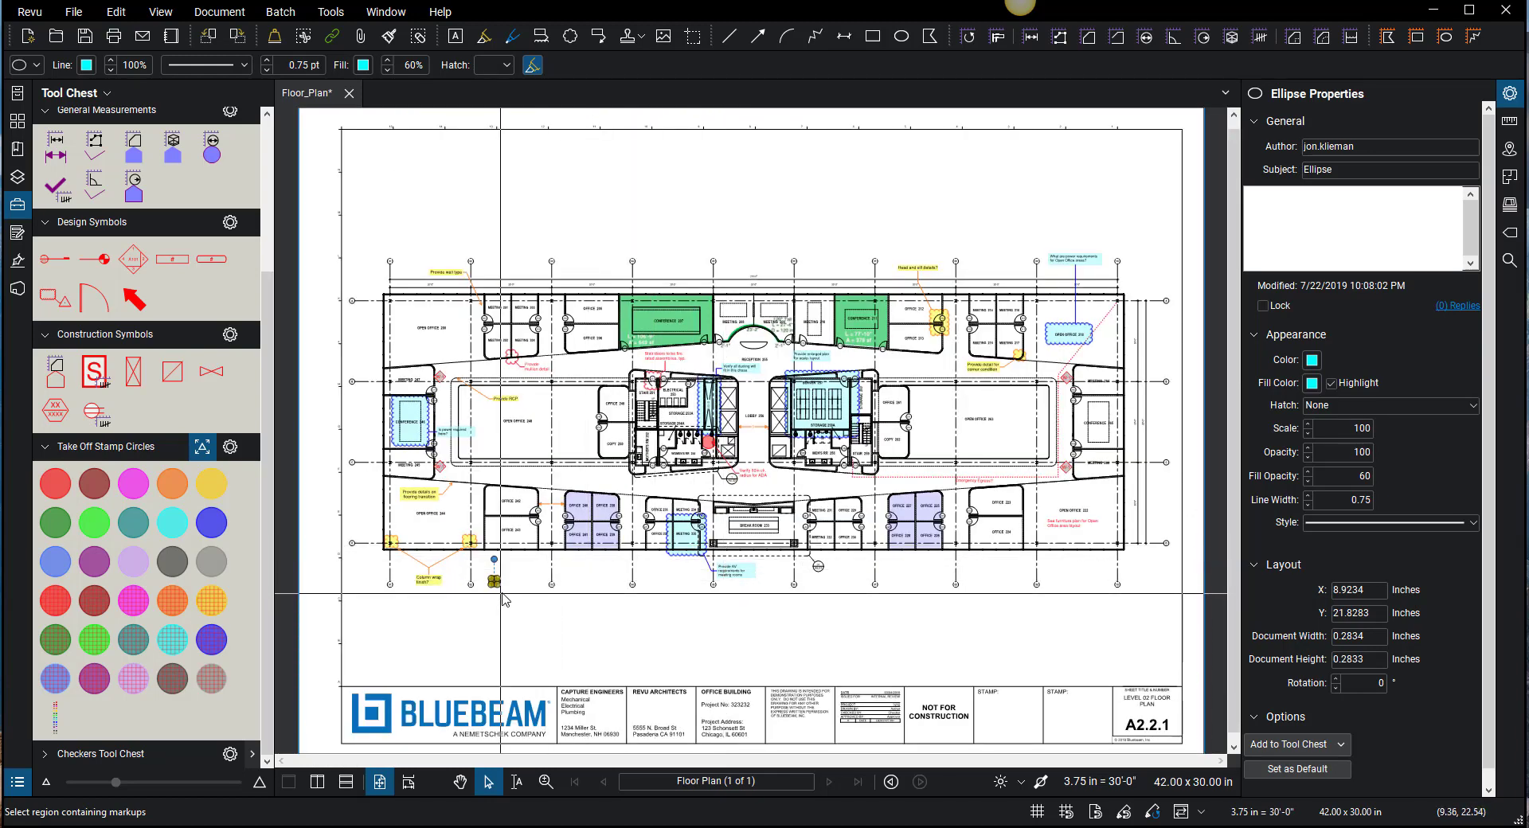
scroll(498, 602, up, 5)
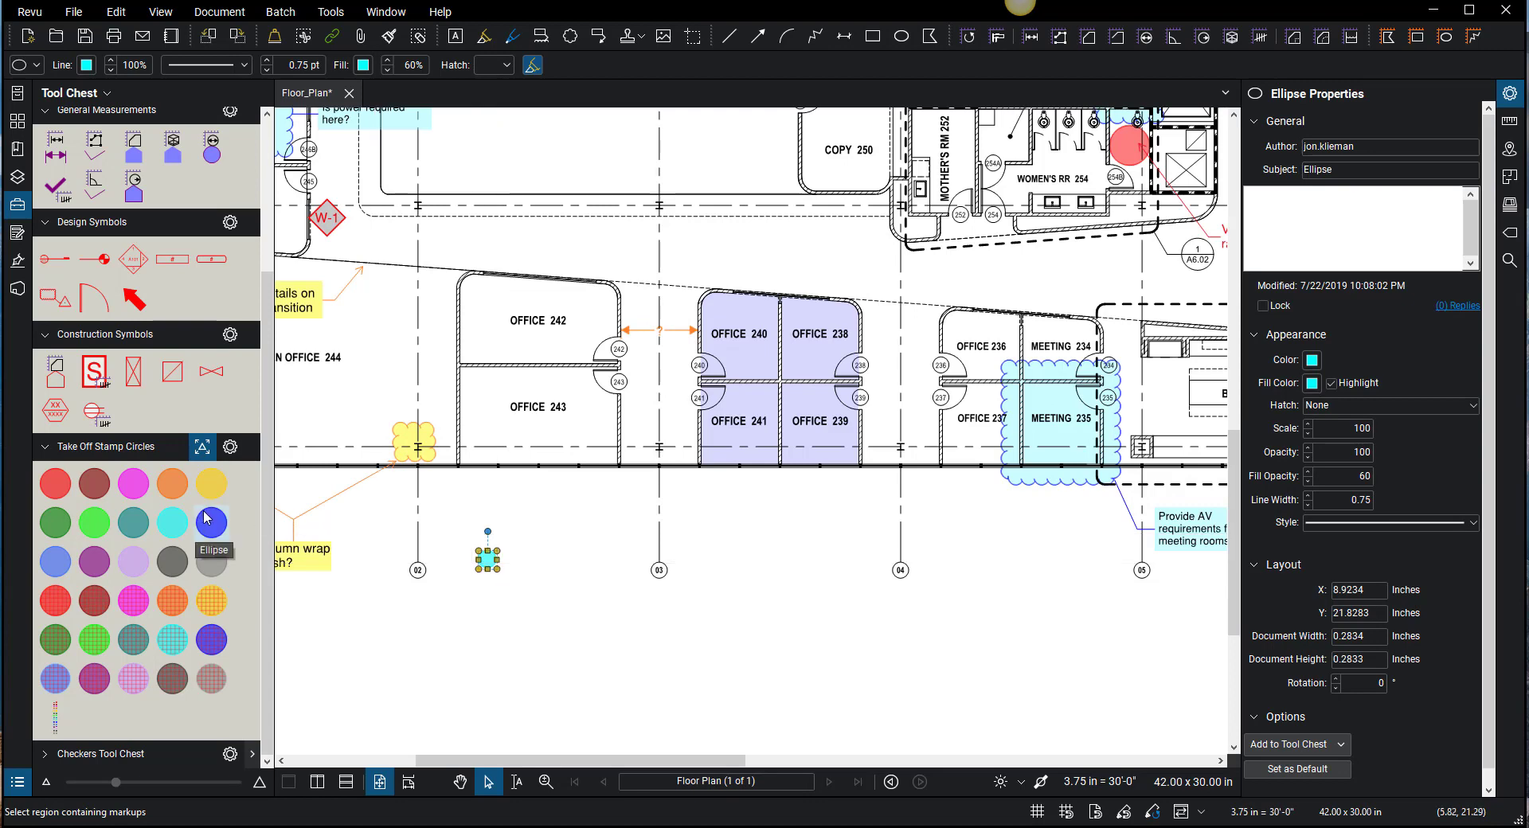
Step: Stamp blue take-off circles above the cyan one and on toward gridline 03
click(211, 522)
click(493, 527)
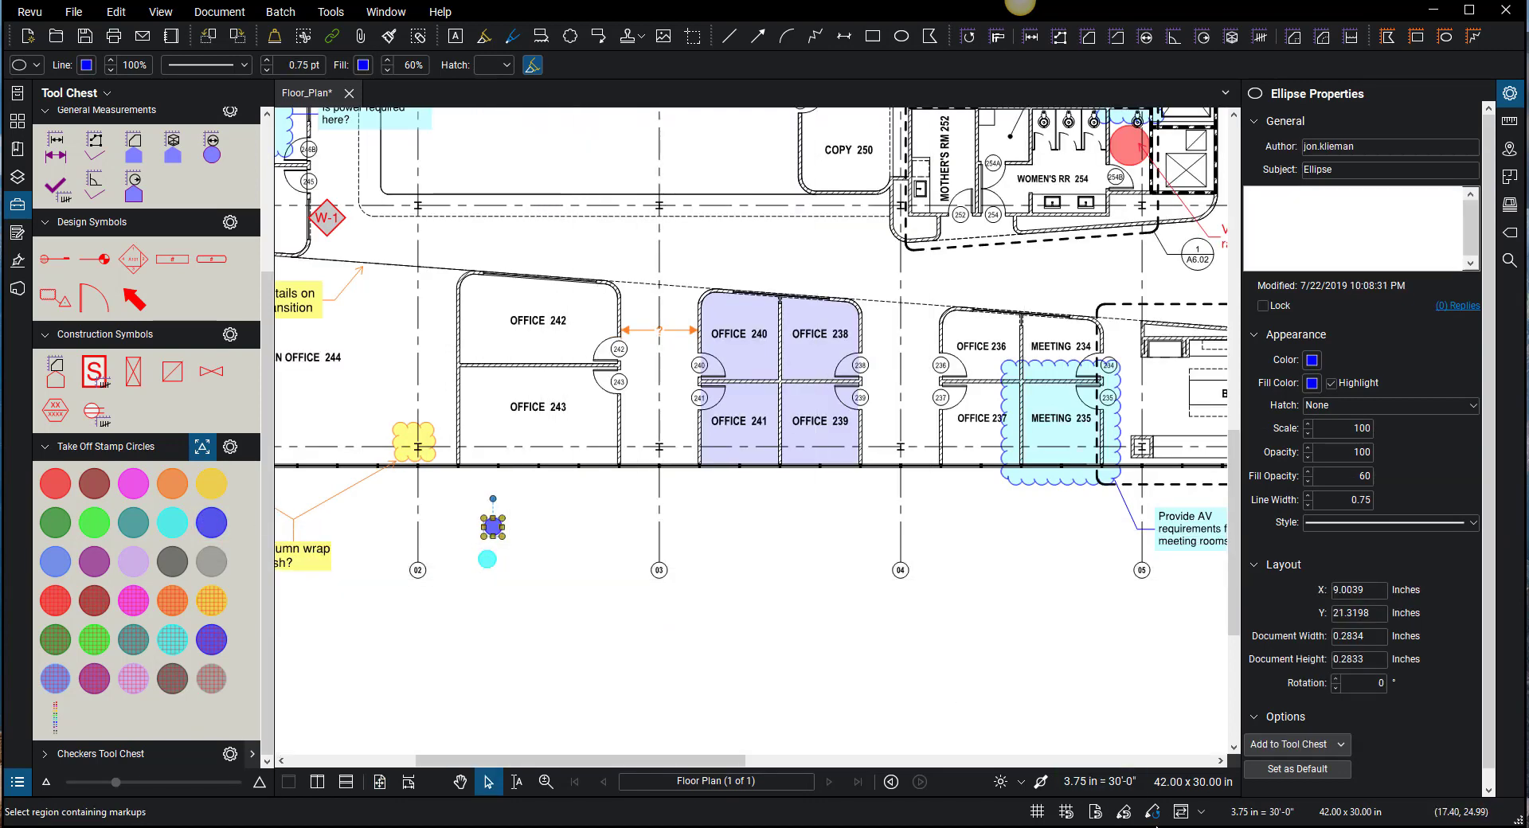
click(217, 525)
click(526, 532)
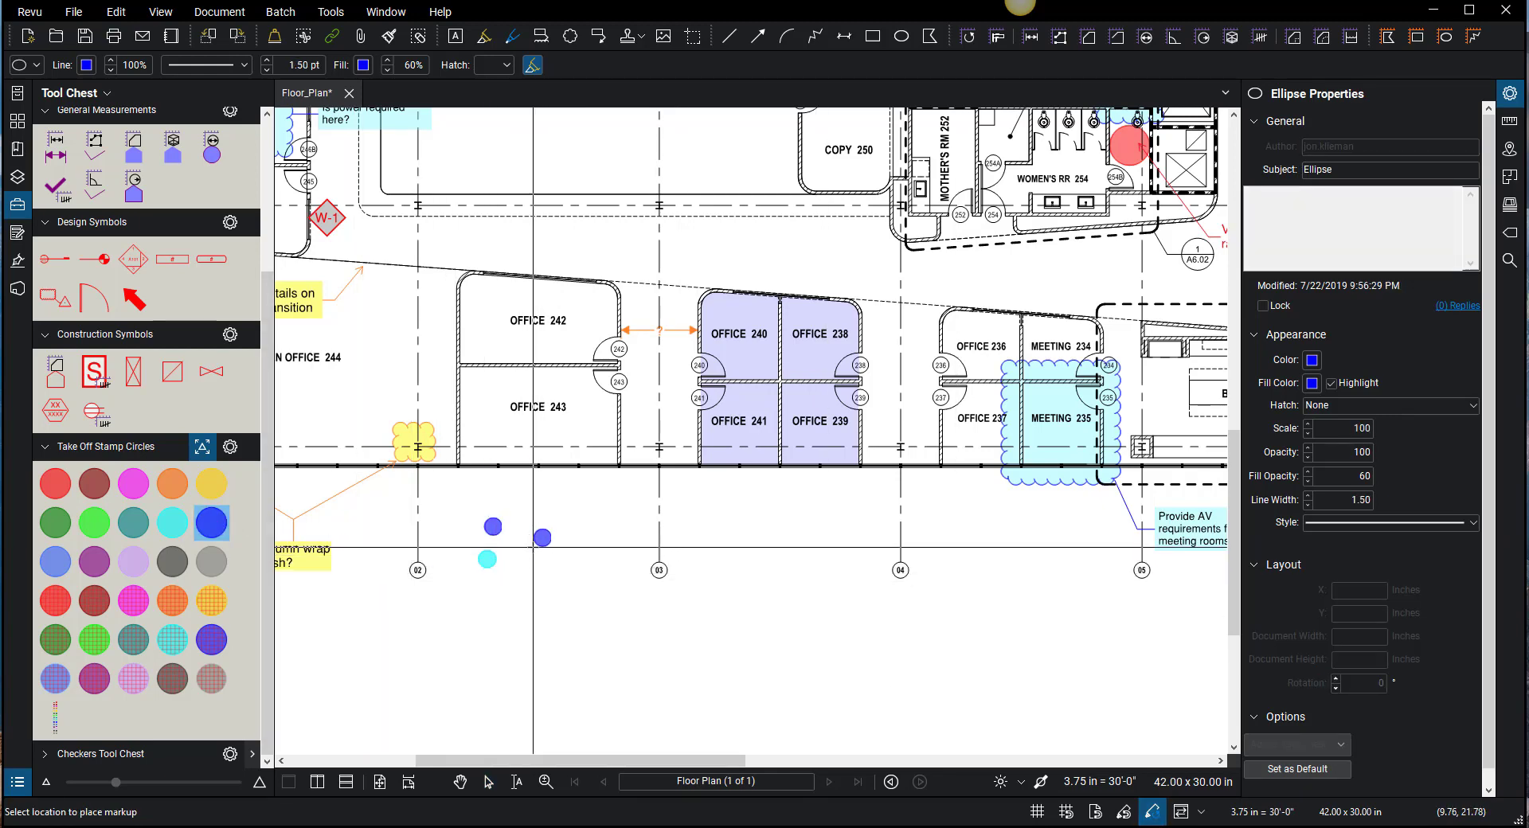
click(567, 542)
click(612, 563)
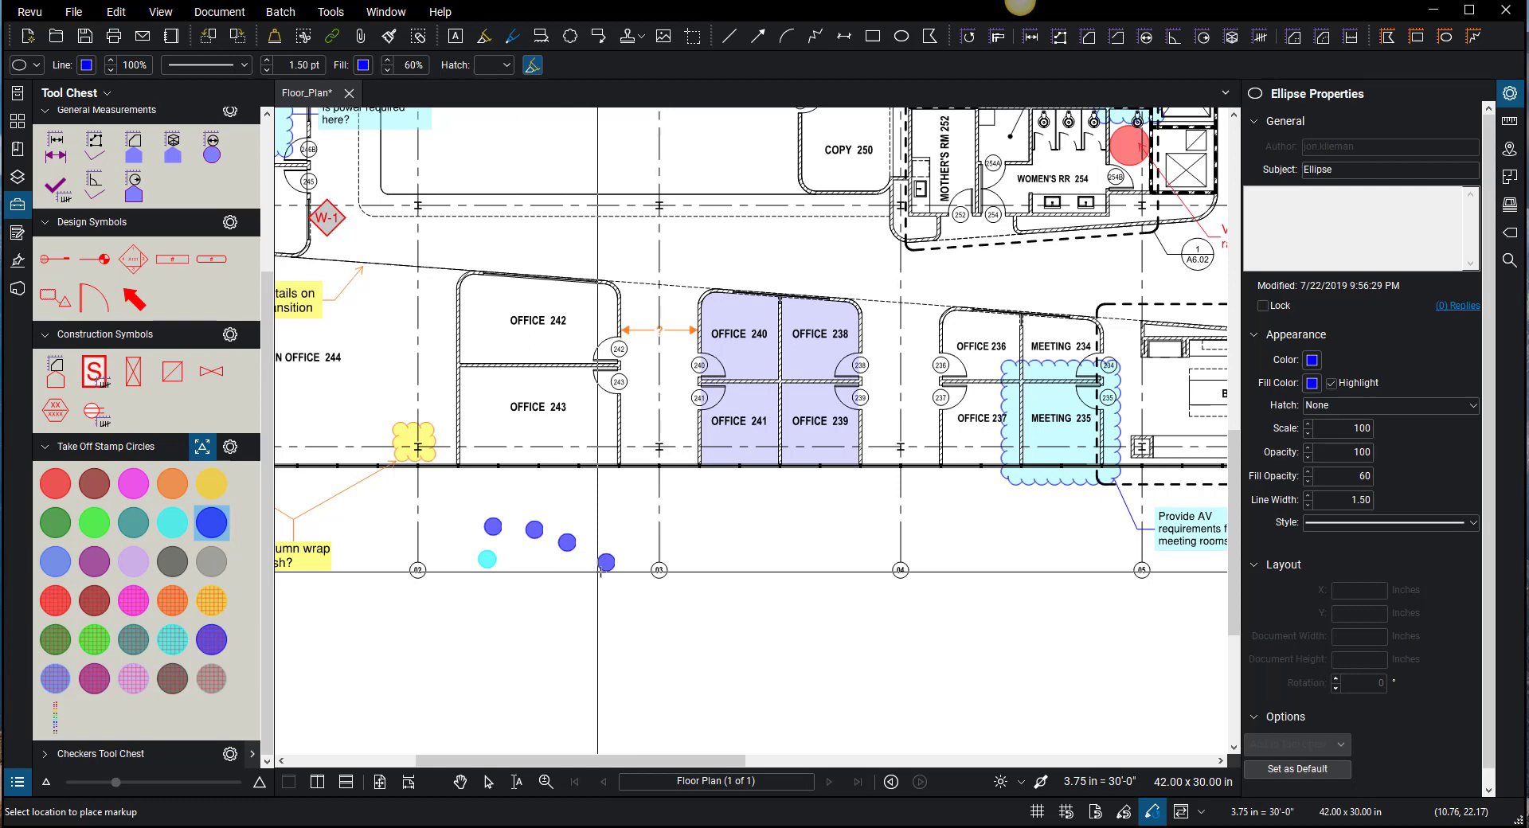
click(627, 570)
Step: Stamp a lower row of blue circles out to gridline 04 and a higher row back to gridline 02
click(681, 579)
click(746, 577)
click(830, 578)
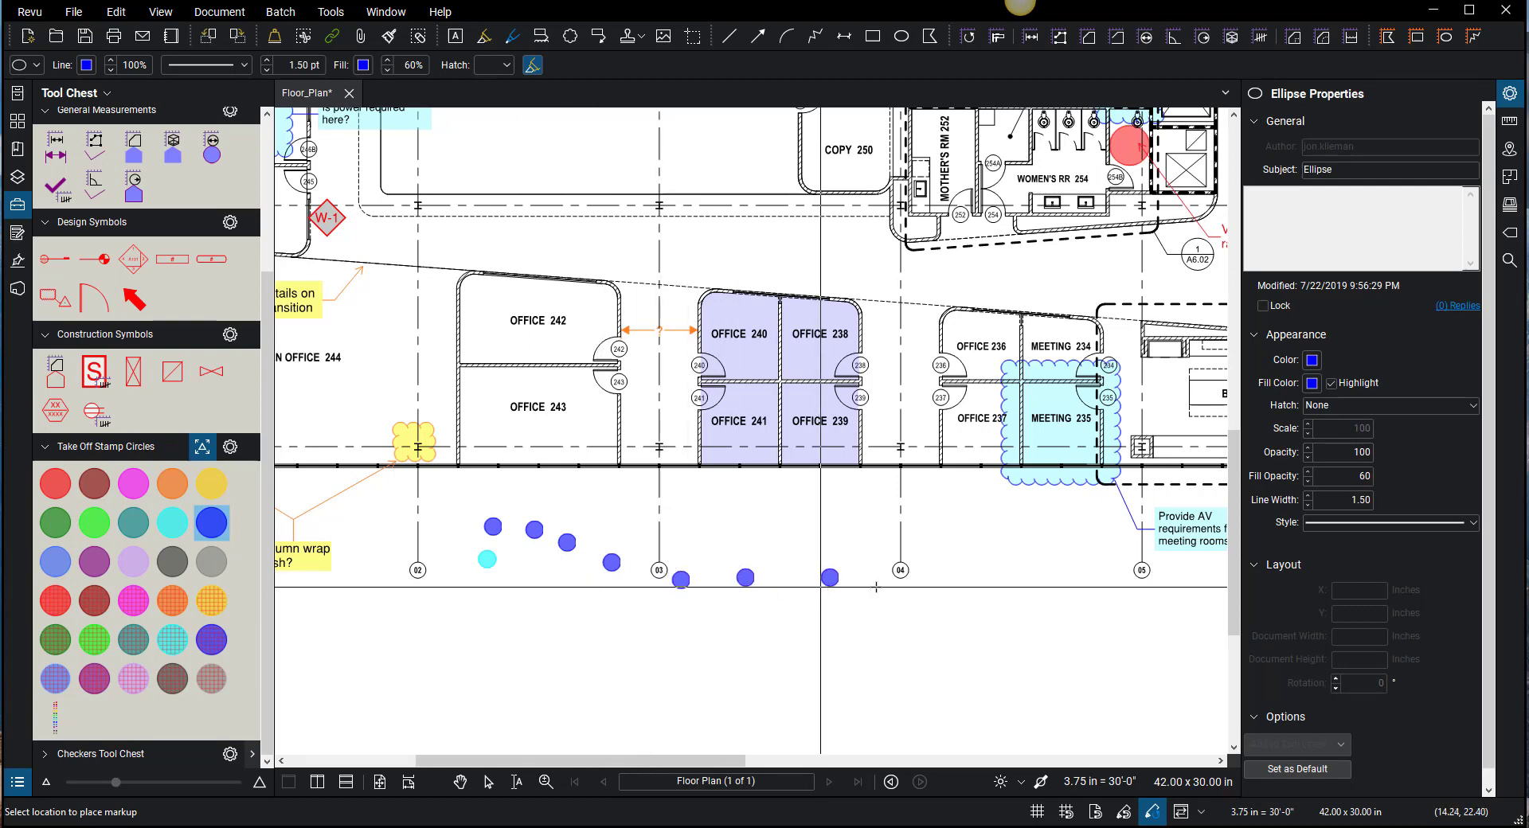
click(923, 571)
click(922, 533)
click(835, 522)
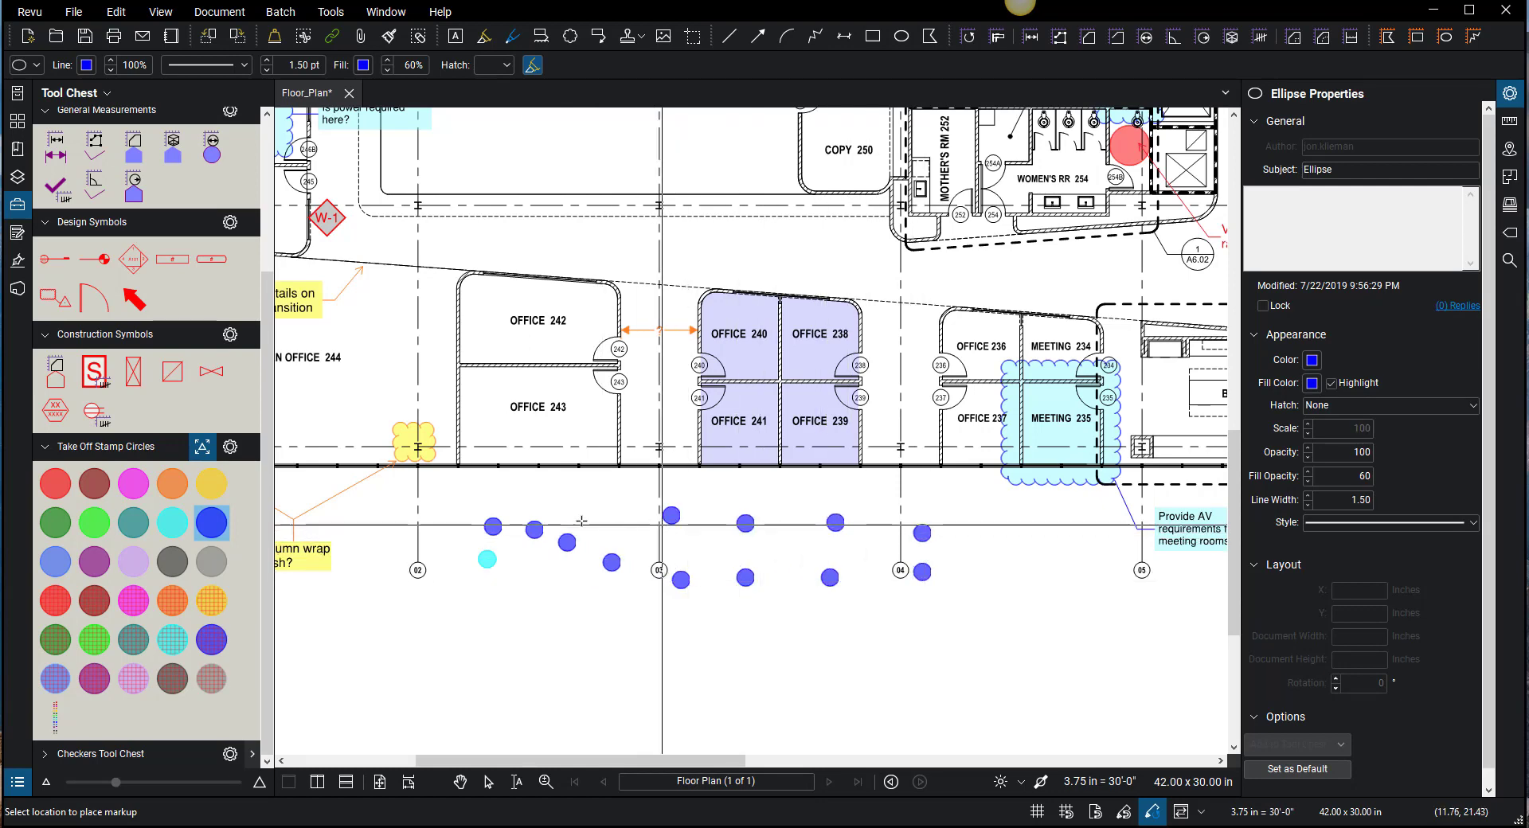
click(746, 523)
click(671, 515)
click(590, 510)
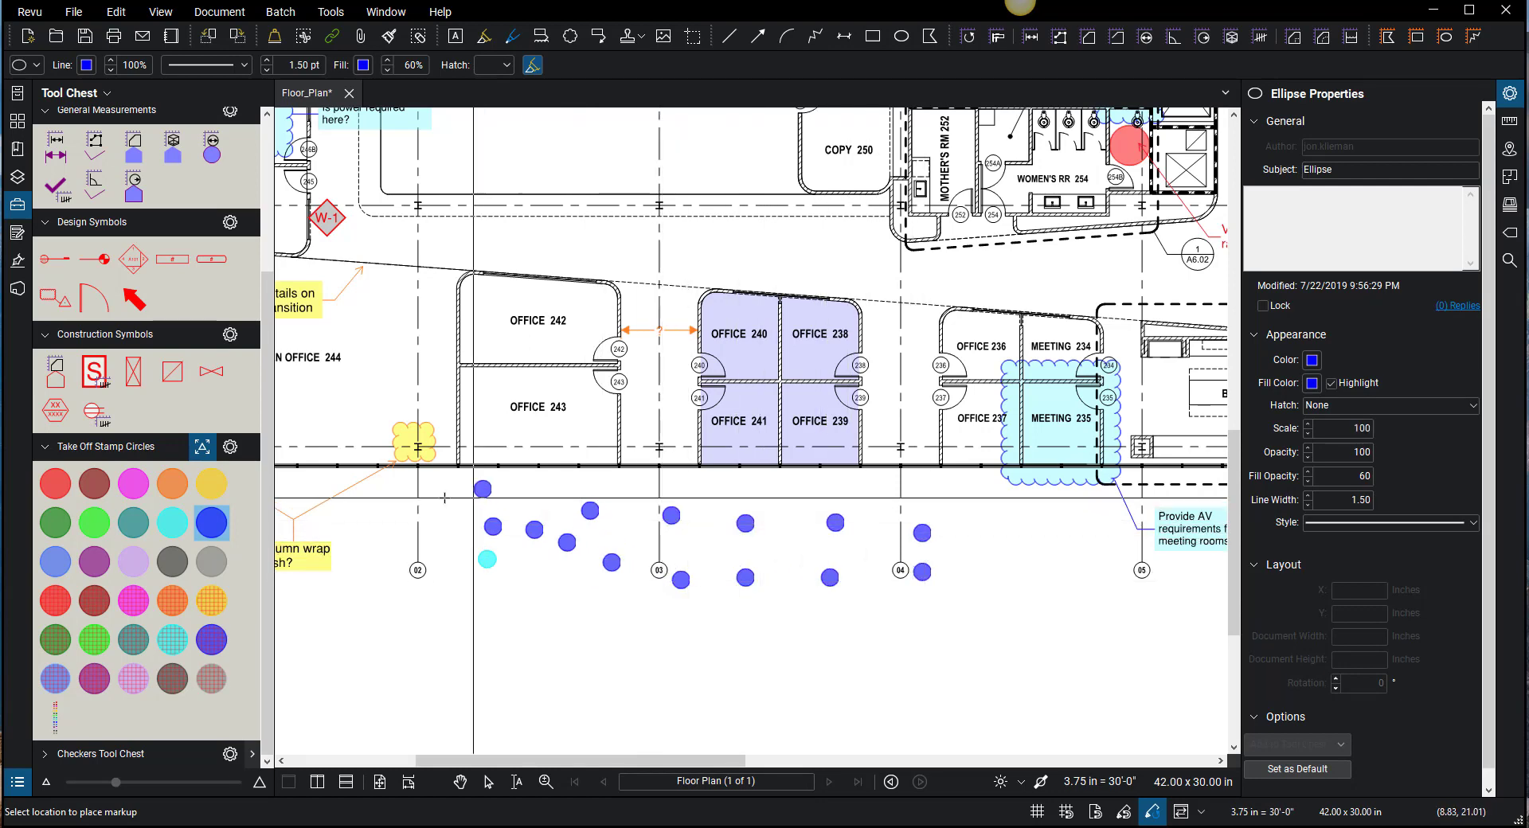
Step: Cancel the blue stamp tool and dismiss the context menu
right_click(422, 539)
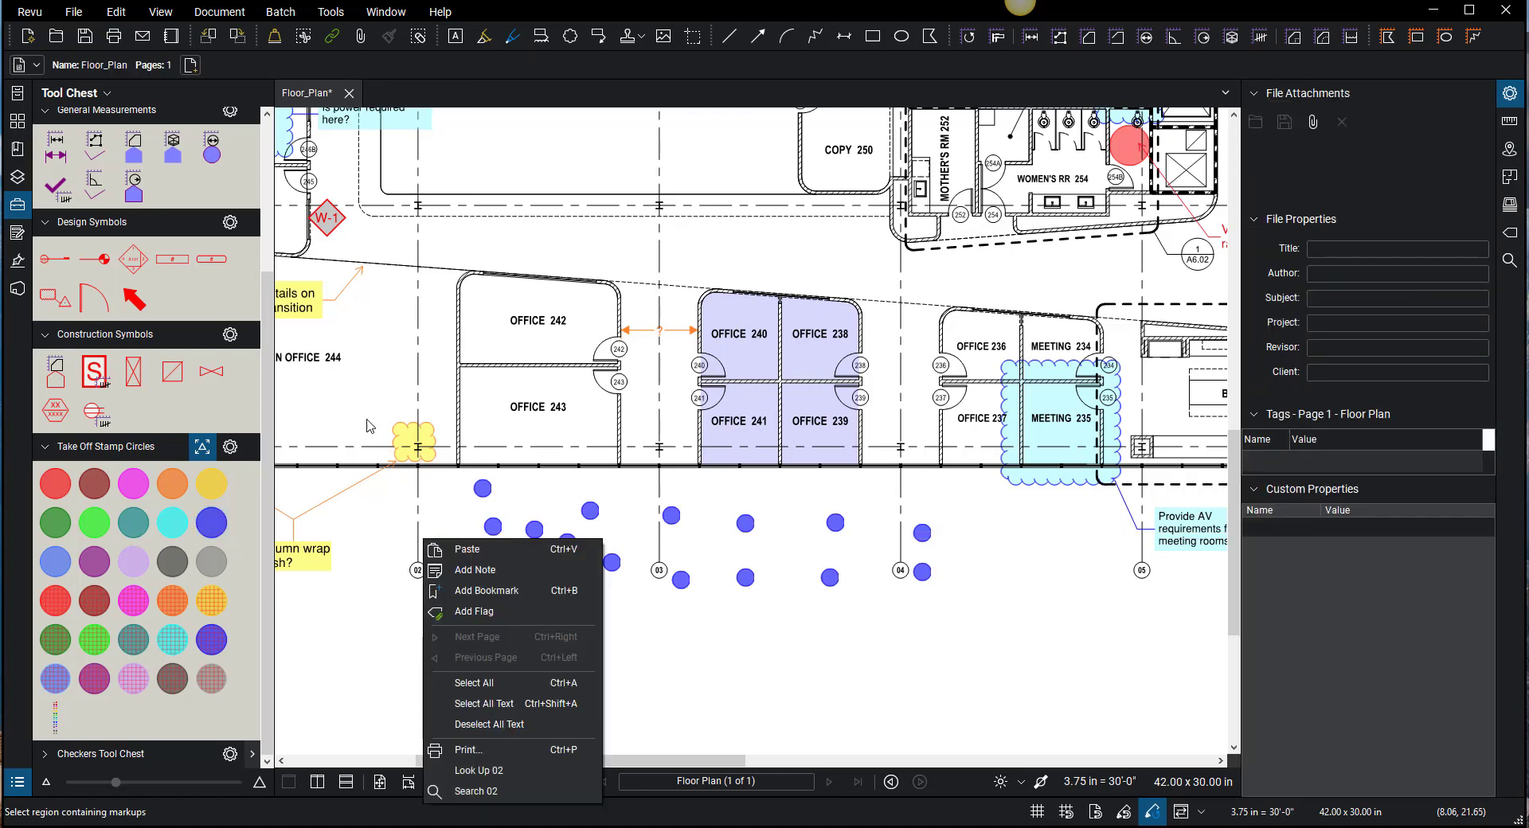
click(599, 455)
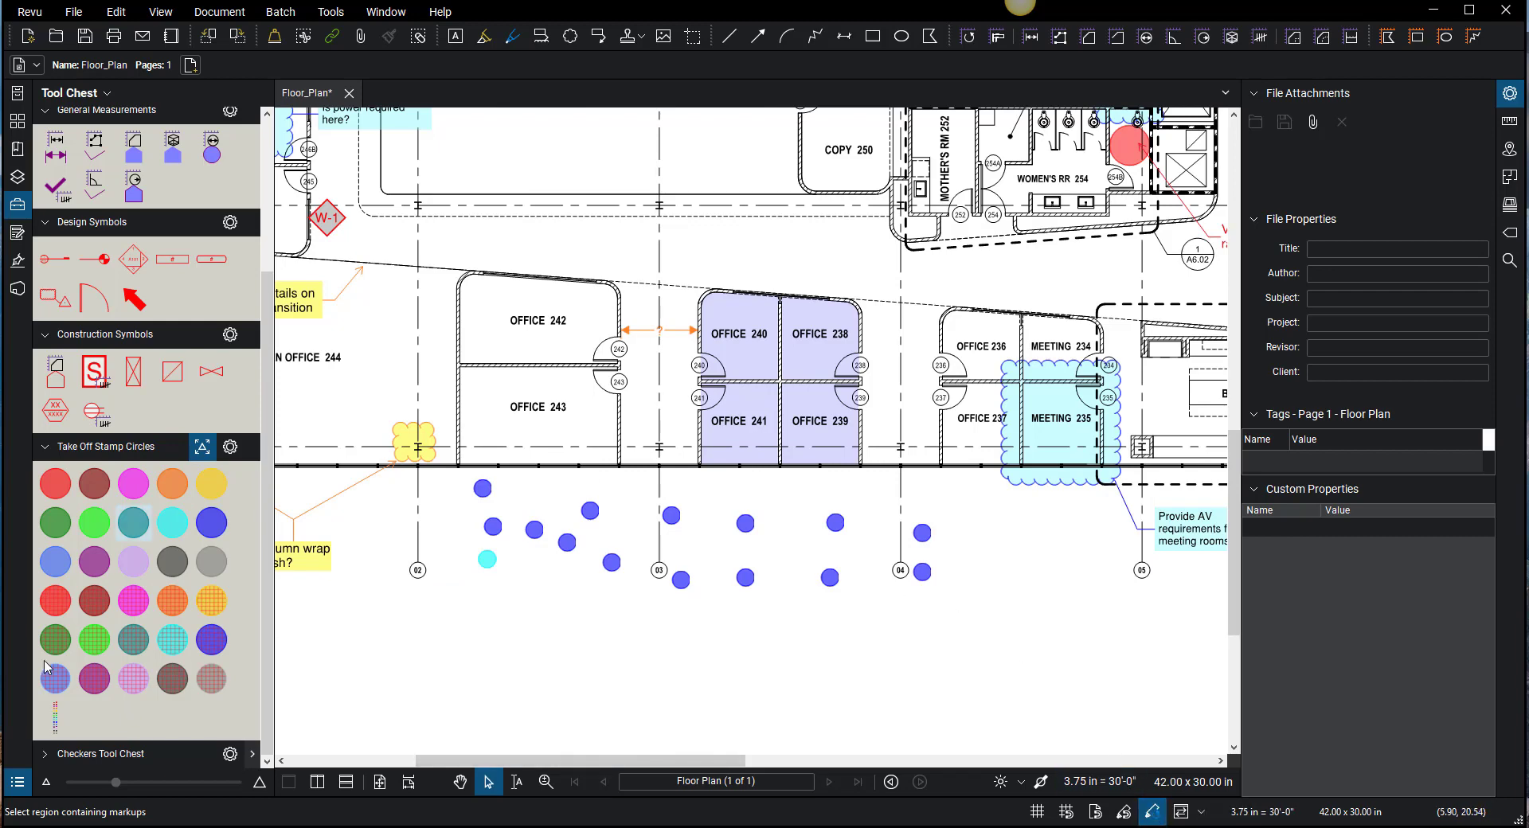
Step: Stamp a row of four grey take-off circles below the blue ones, then cancel the tool
click(218, 564)
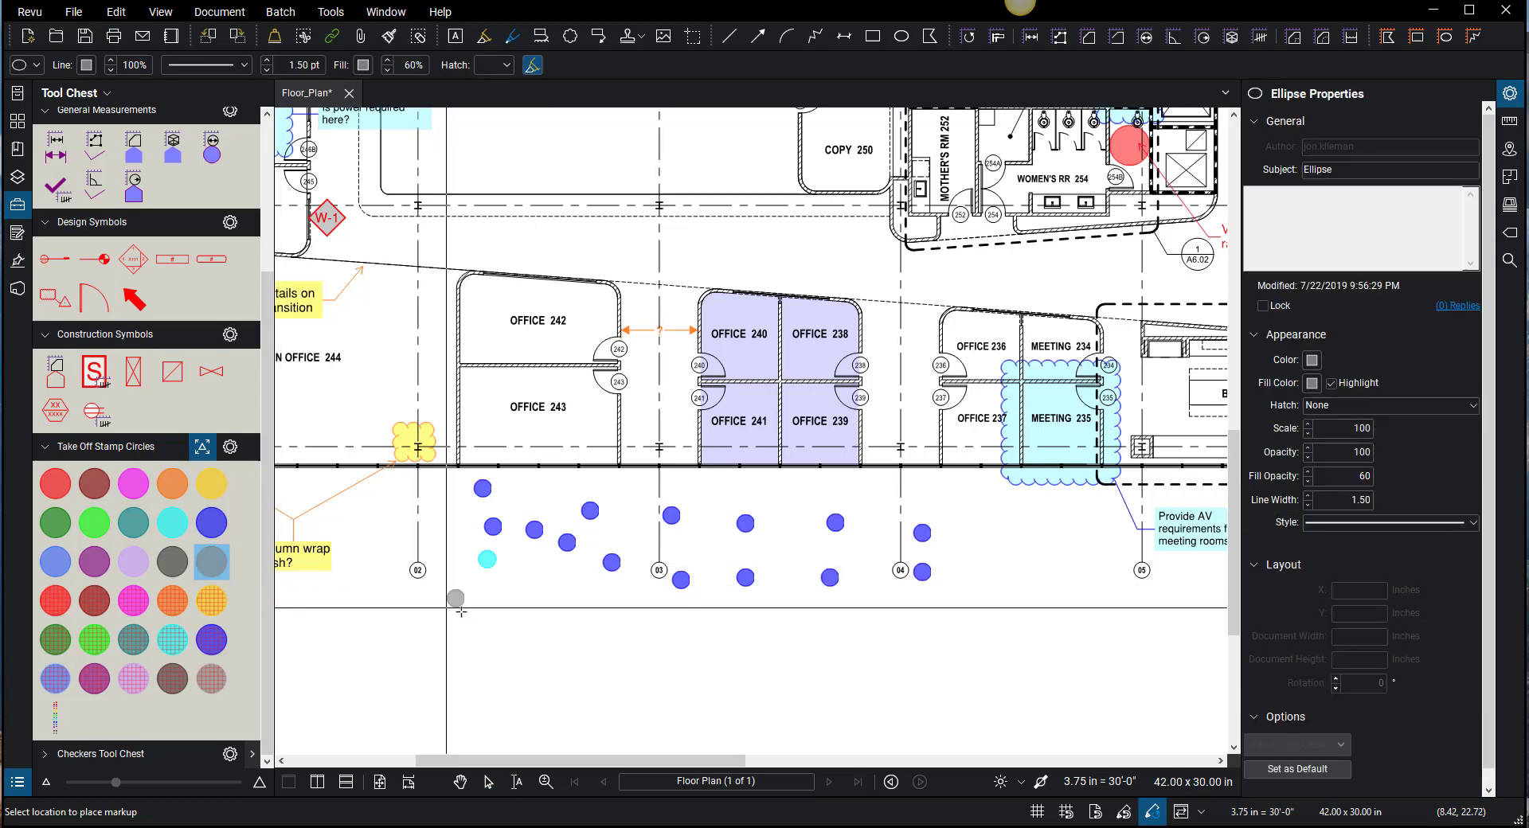
click(456, 597)
click(510, 619)
click(568, 627)
click(607, 637)
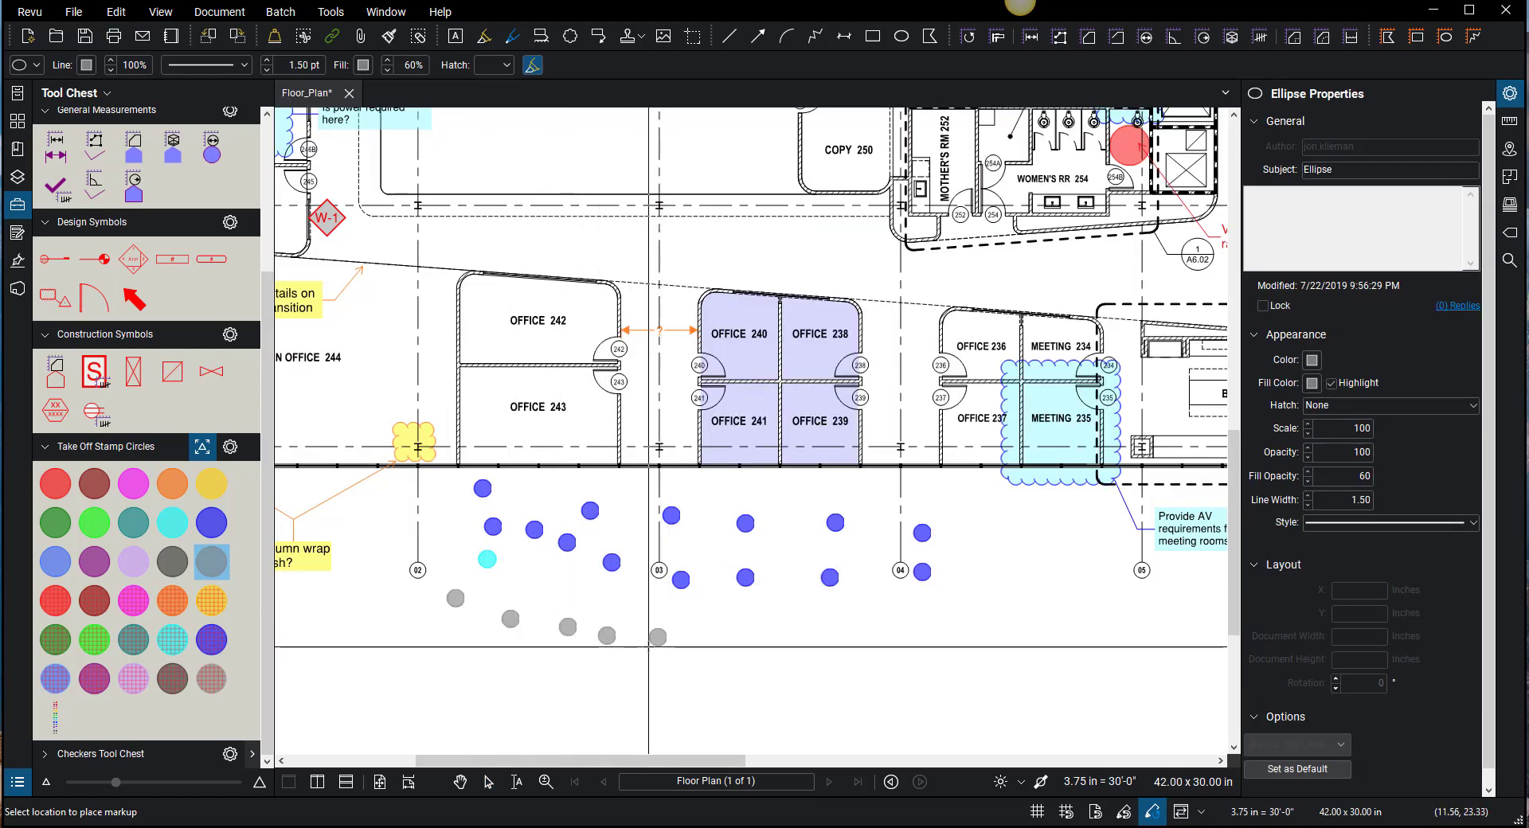
right_click(645, 657)
click(610, 676)
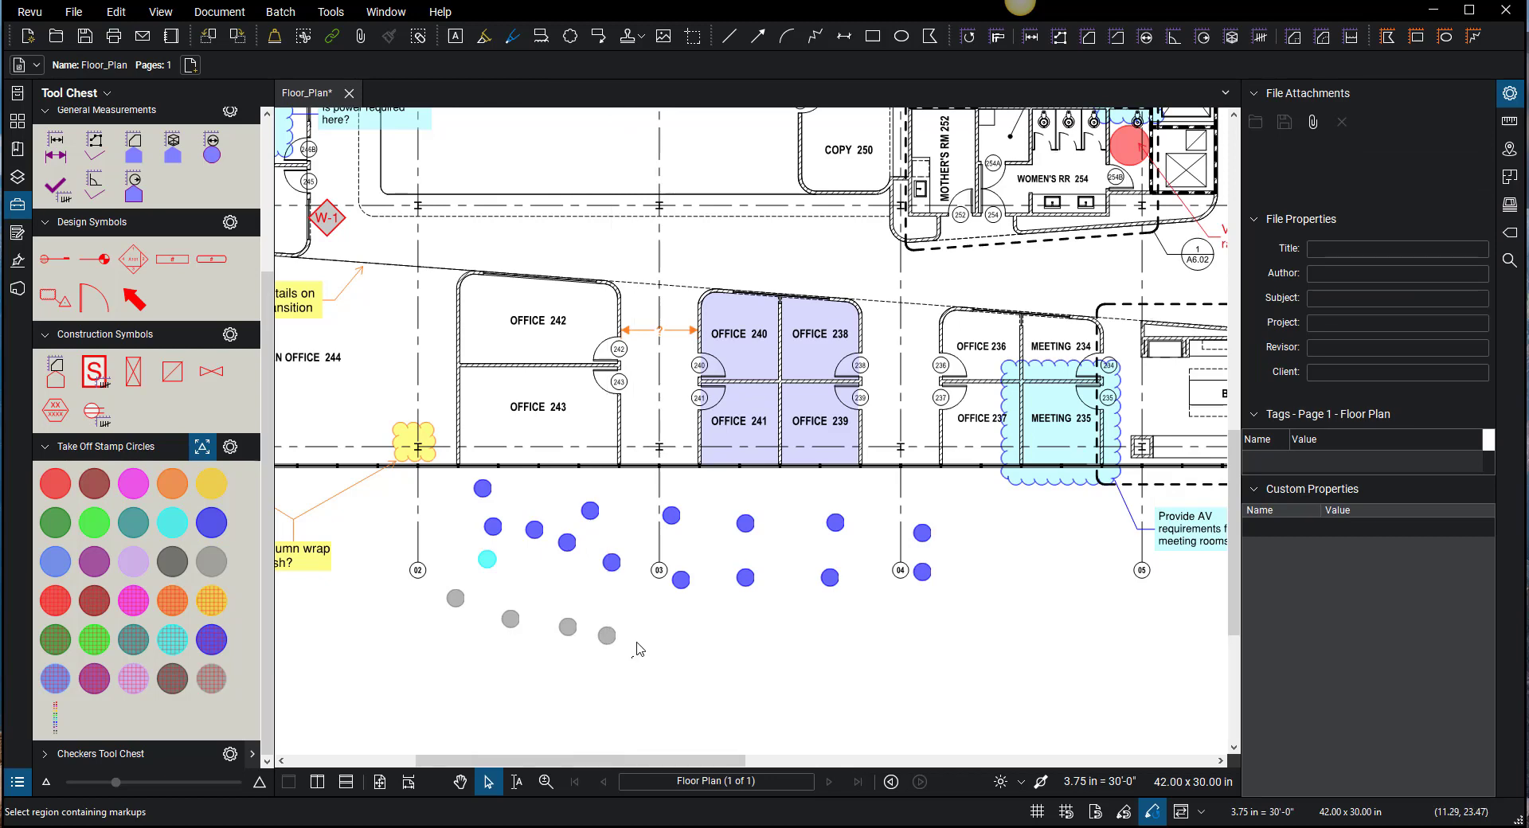
Step: Stamp five hatched take-off circles below the grey row, then stop stamping
click(212, 640)
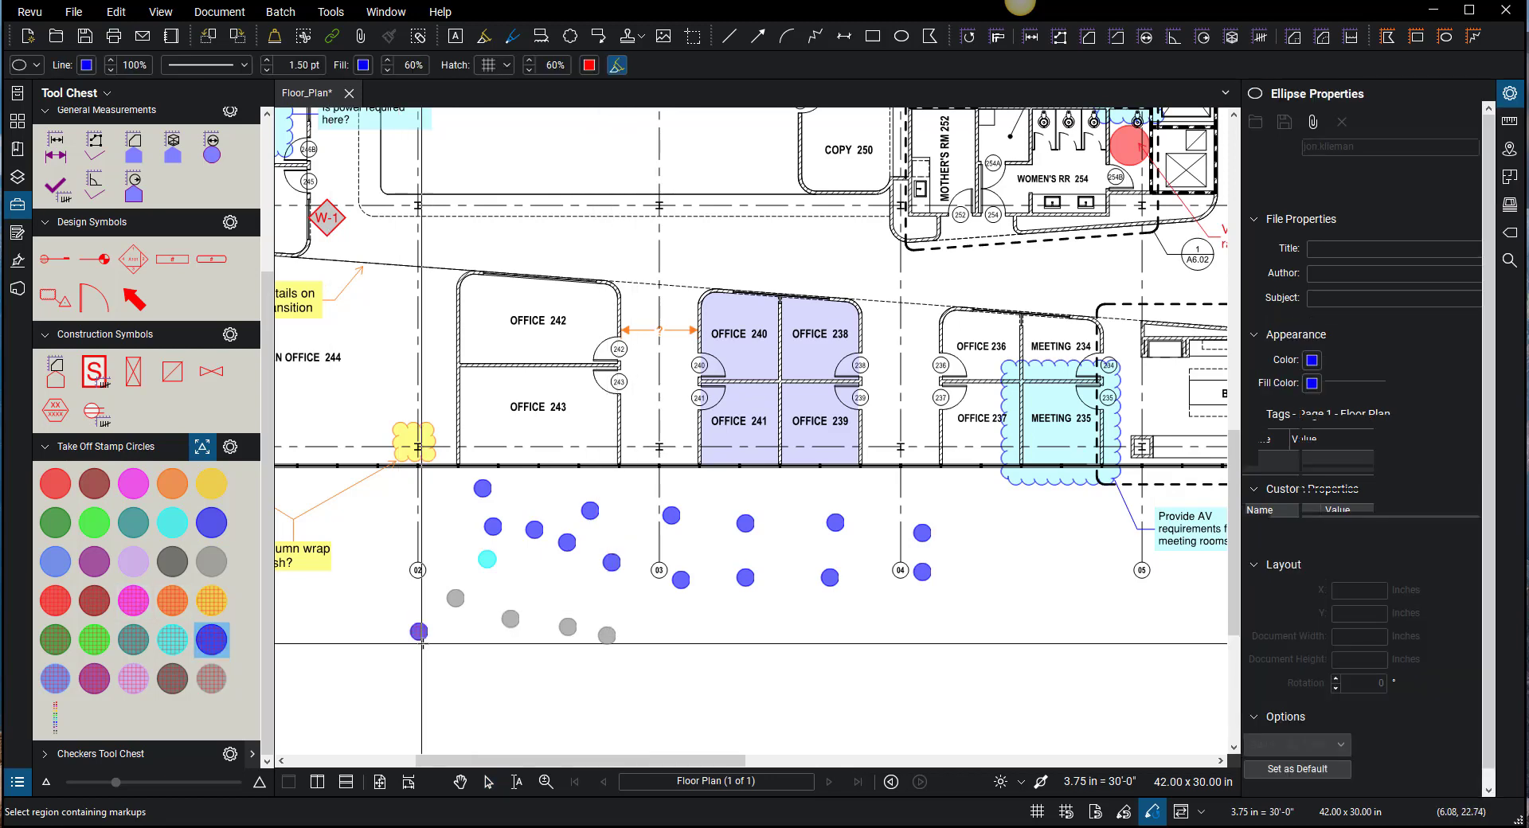
click(432, 634)
click(501, 659)
click(547, 668)
click(635, 653)
click(629, 676)
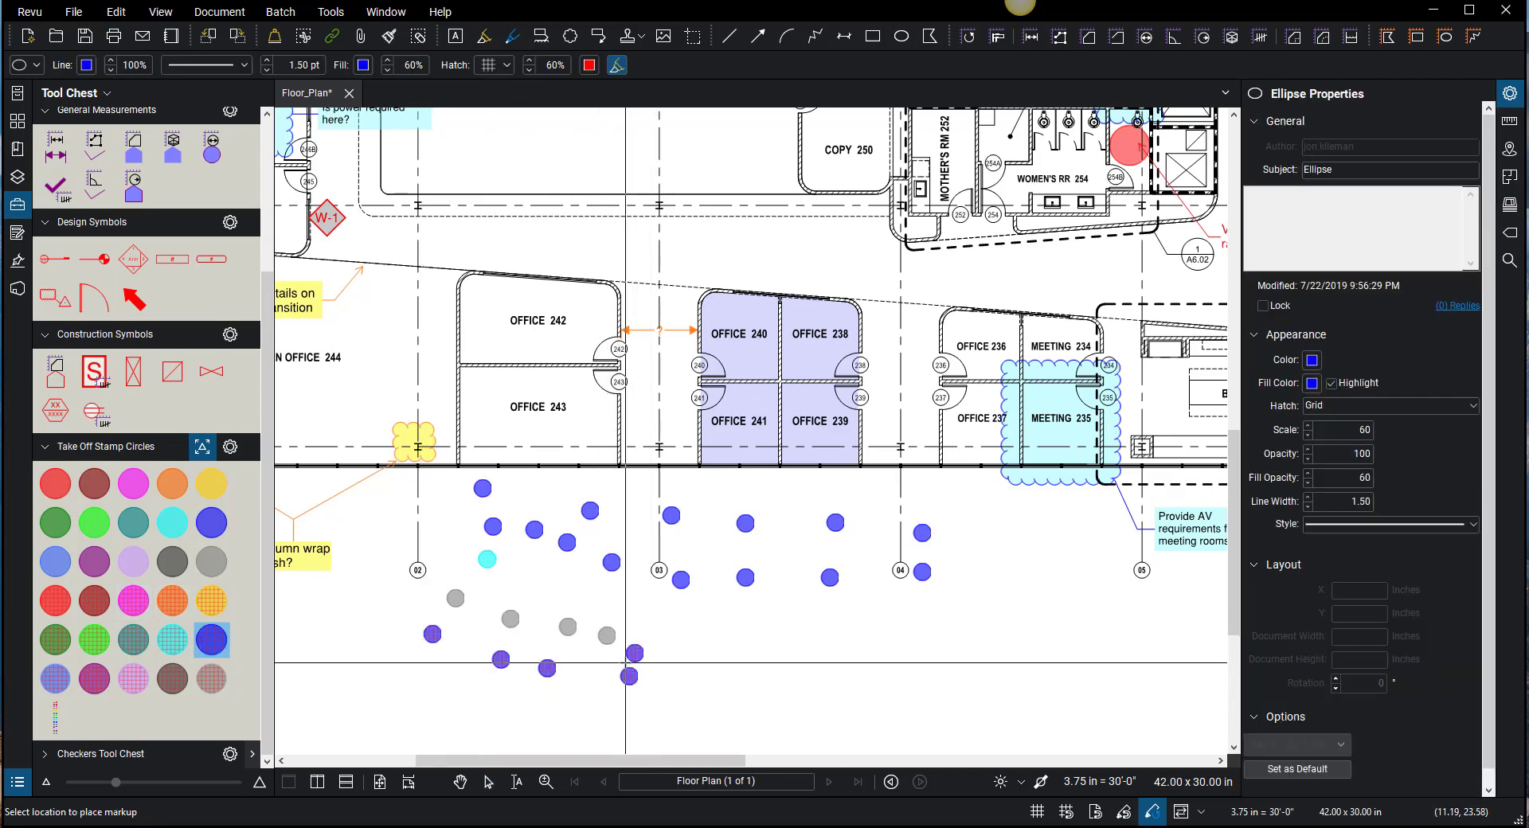
key(Escape)
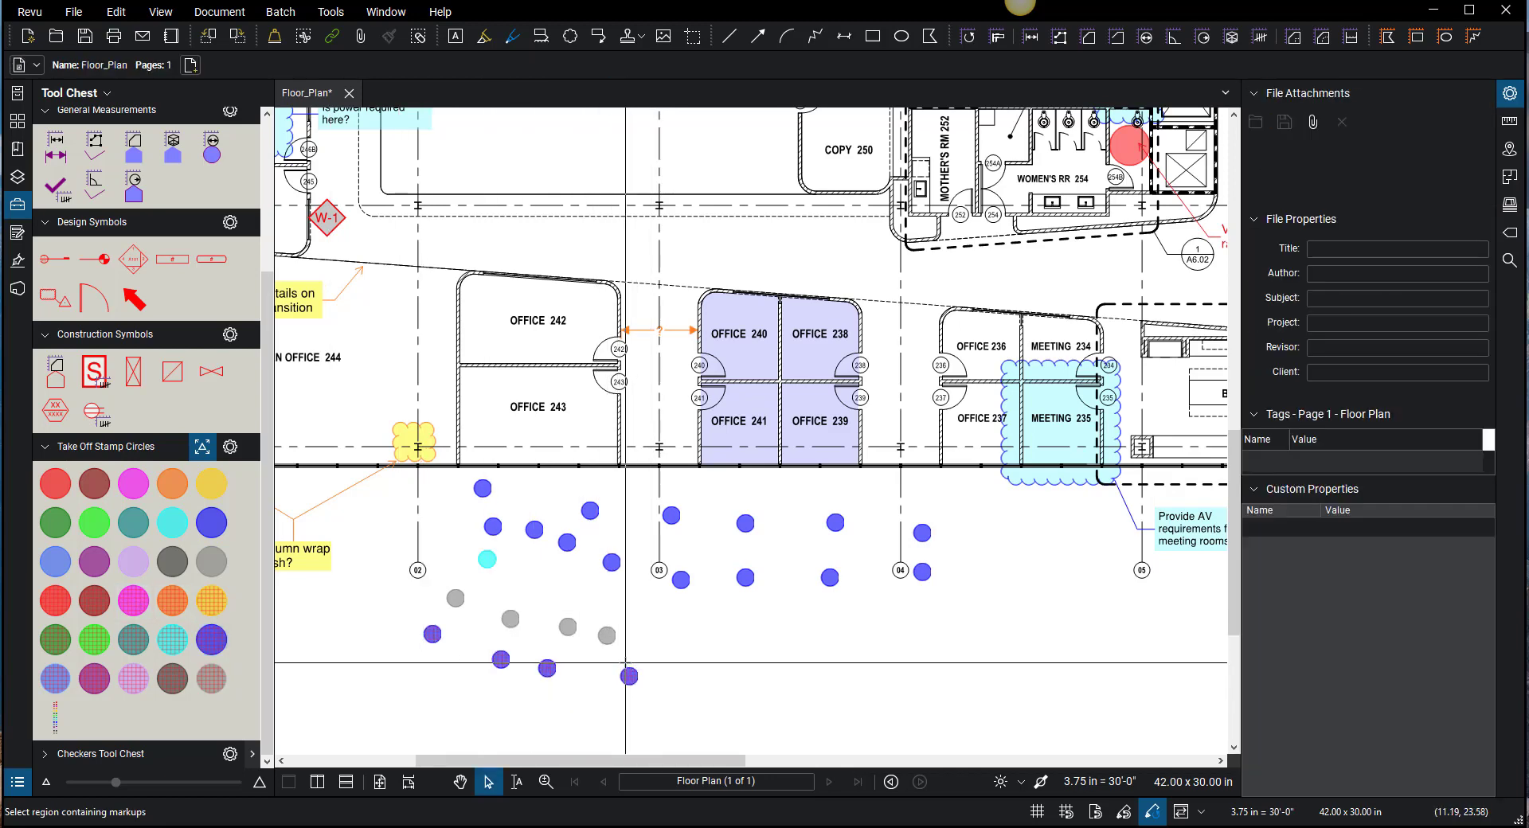
Step: Box-select and delete all the placed take-off circles, then turn on Reuse Markup Tools
click(1152, 814)
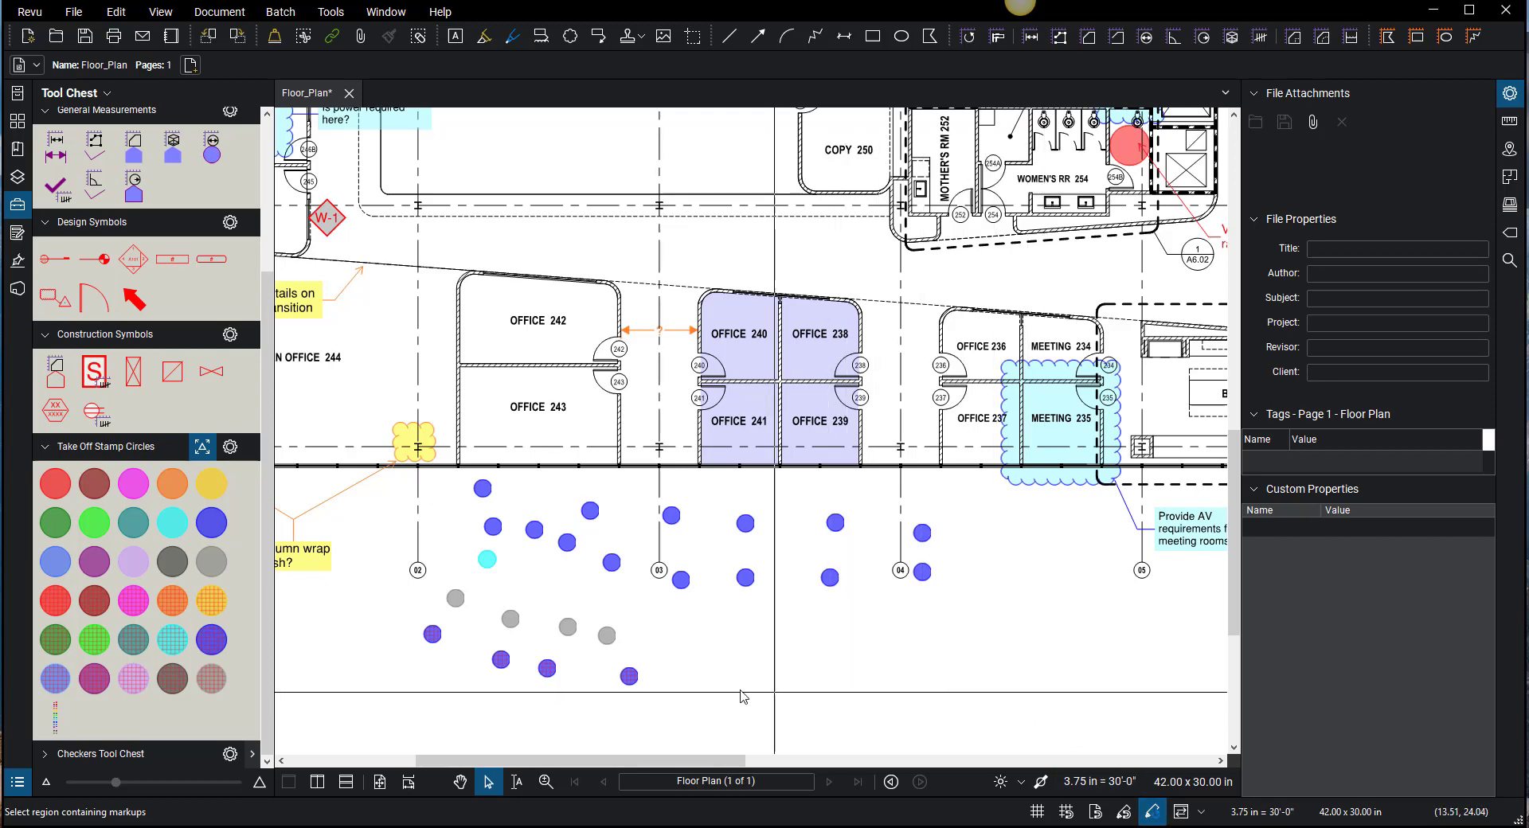
drag(971, 718, 418, 472)
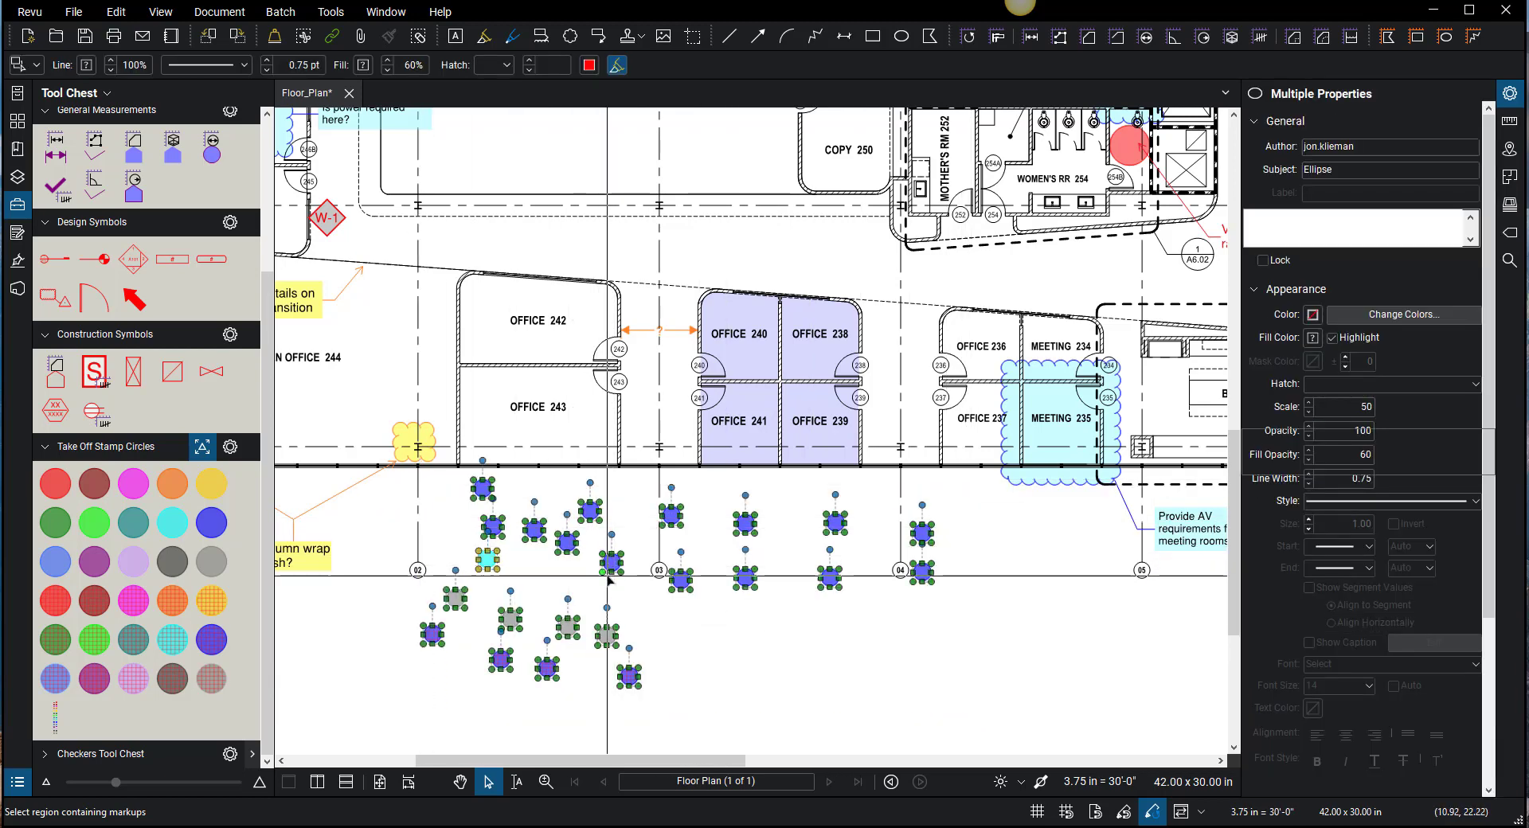
key(Delete)
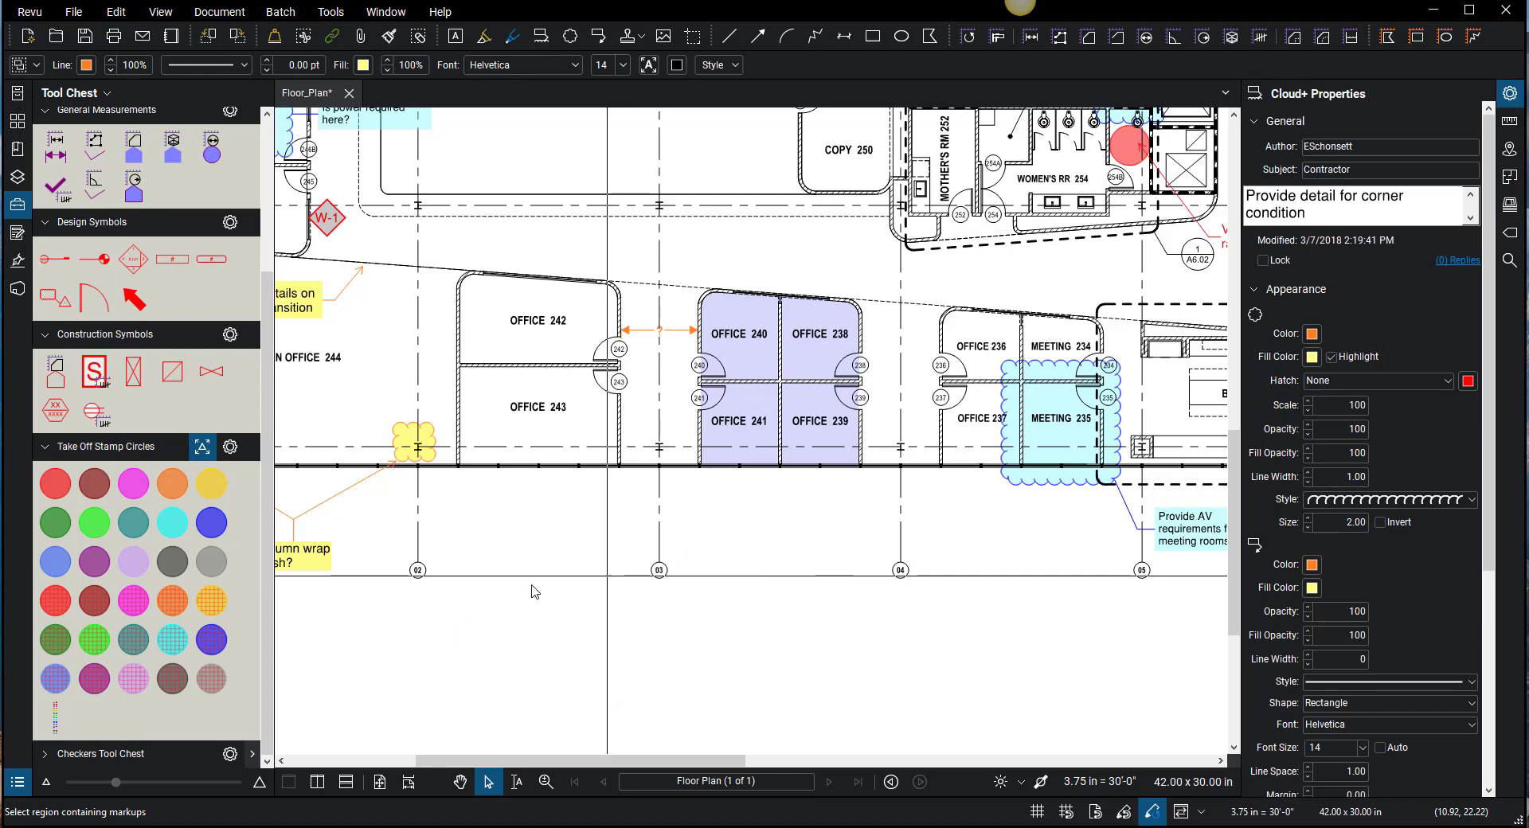
click(1152, 812)
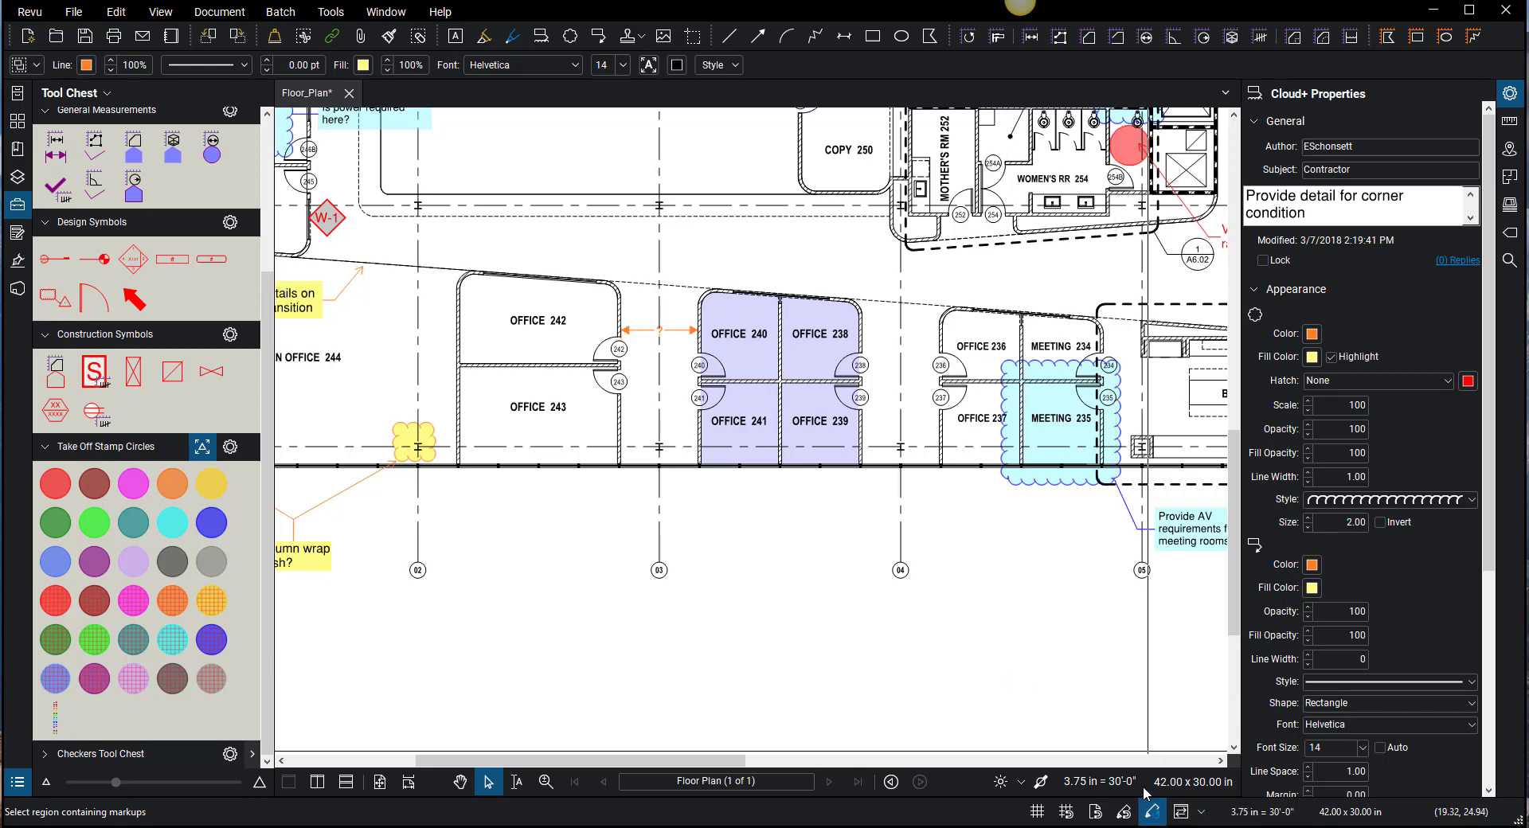